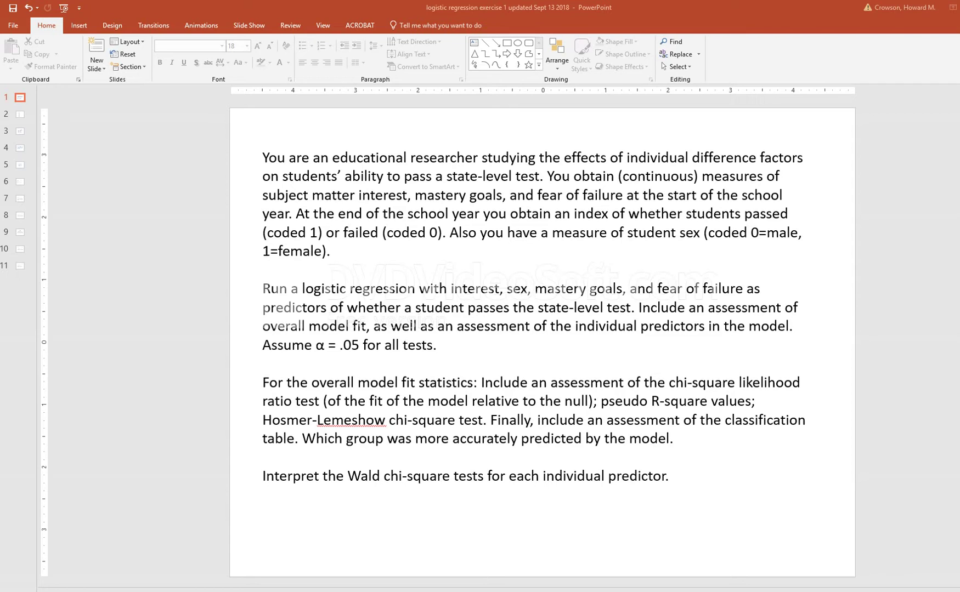
Step: Show the data slide, underline the pass, interest, masteryg, fearfail and sex column headings, and clear the marks
mouse_move(357, 591)
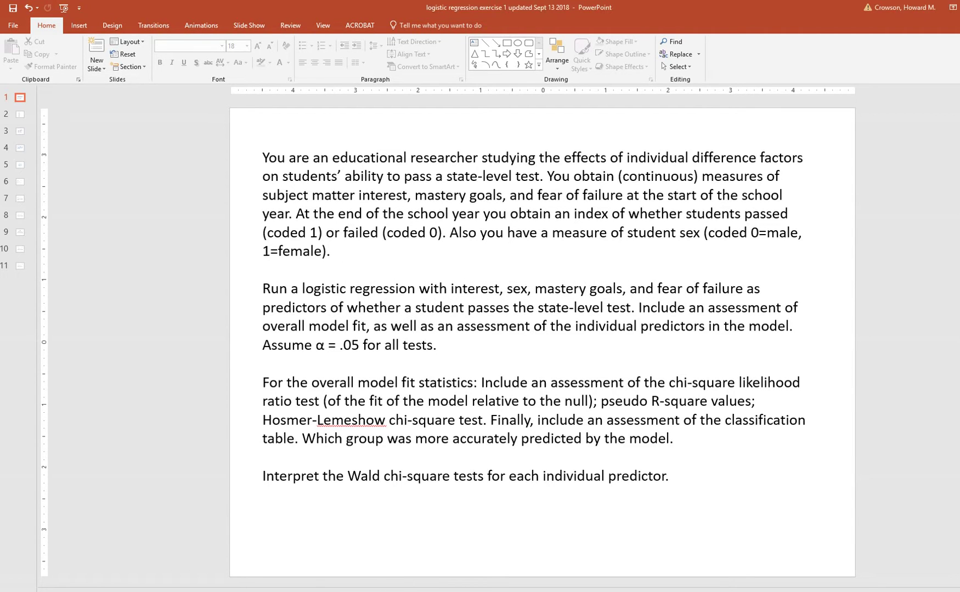
key("Page_Down")
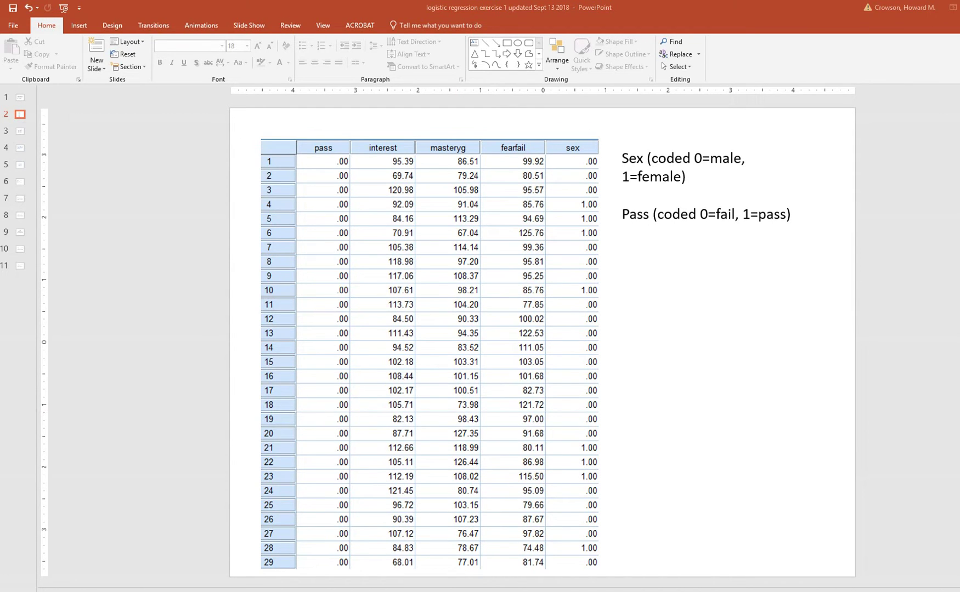
left_click_drag(312, 154, 339, 156)
left_click_drag(383, 152, 548, 156)
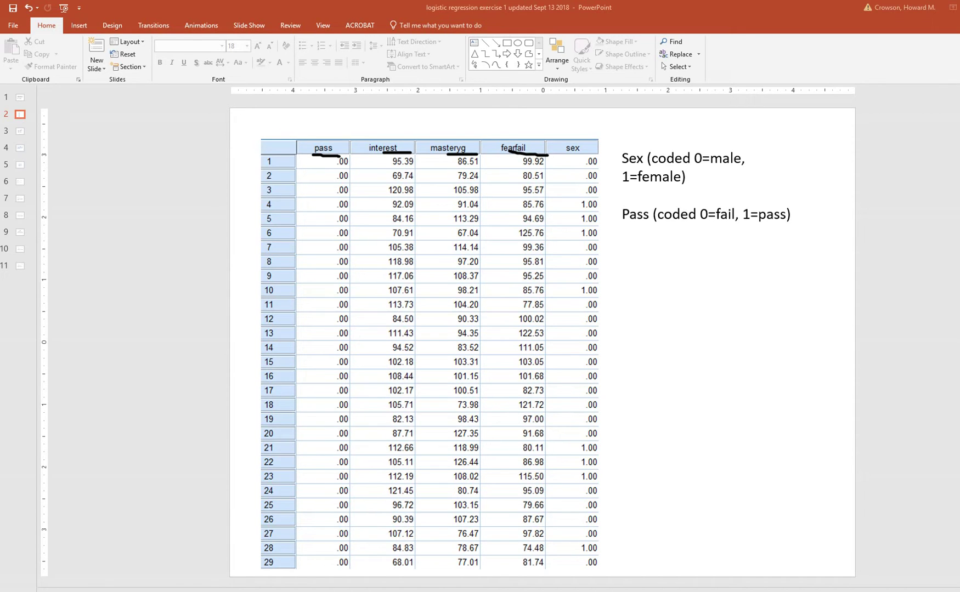
left_click_drag(564, 155, 599, 157)
key("Escape")
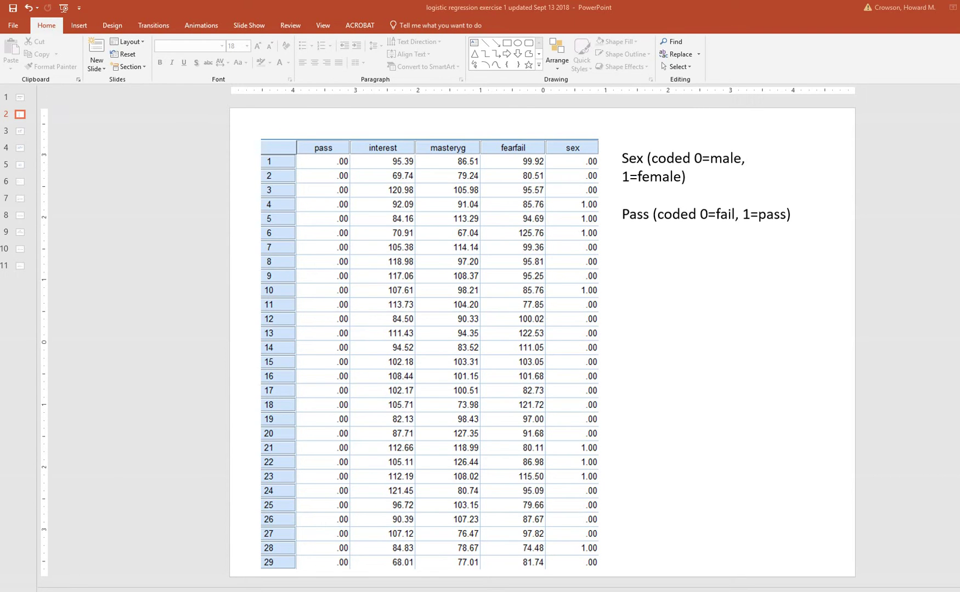
Step: Switch to the SPSS data editor and highlight each variable column in turn, from pass through sex
key("alt+Tab")
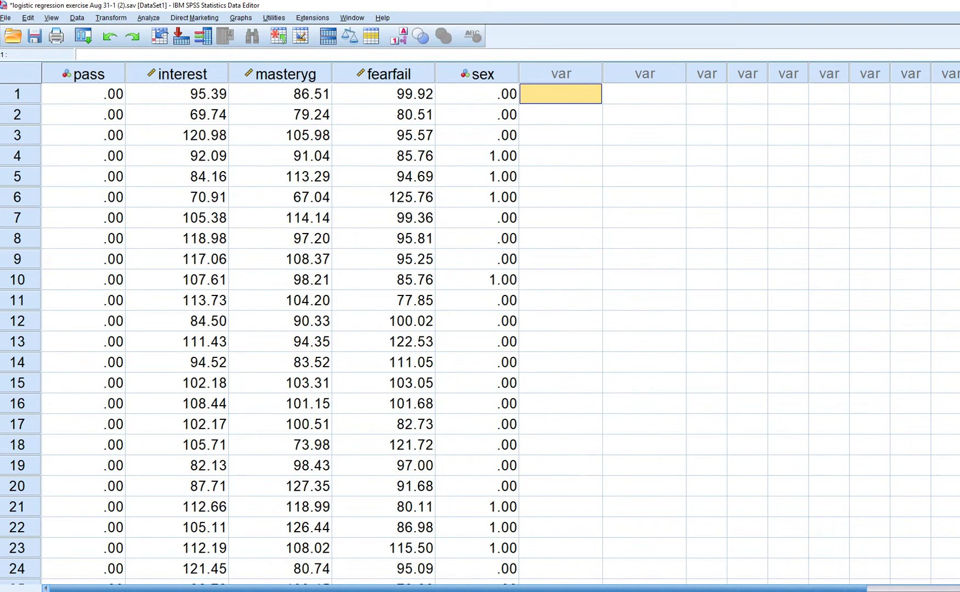
left_click(84, 74)
left_click(176, 74)
left_click(286, 73)
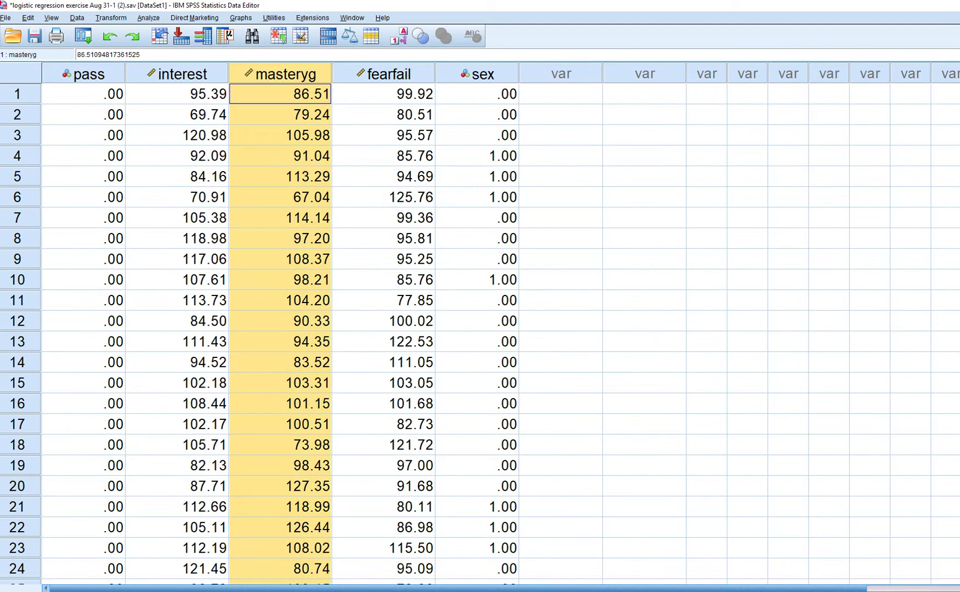
left_click(383, 74)
left_click(477, 73)
left_click(476, 136)
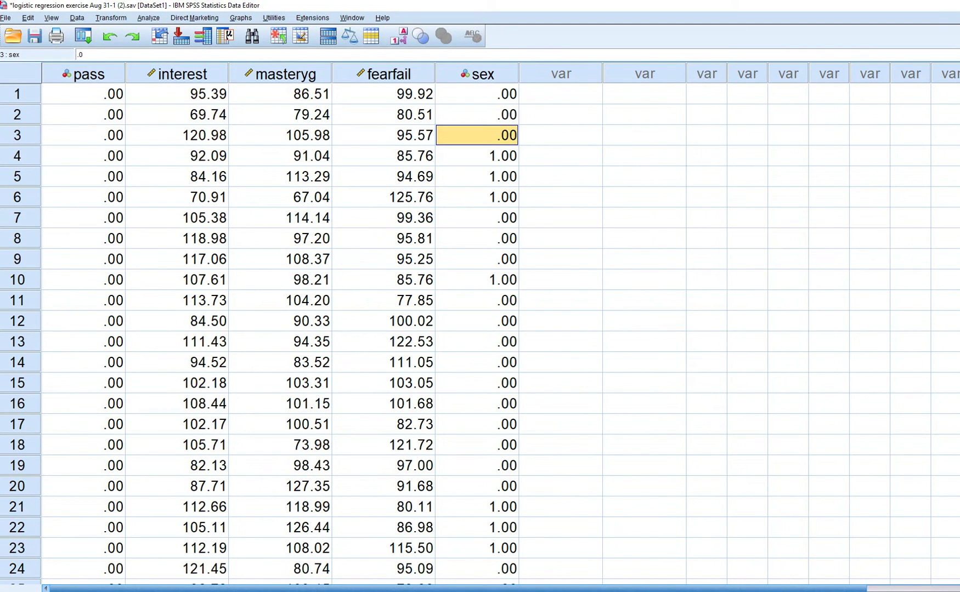
Step: Set up a binary logistic regression with pass as dependent and interest, masteryg, fearfail and sex as covariates
left_click(148, 17)
mouse_move(168, 131)
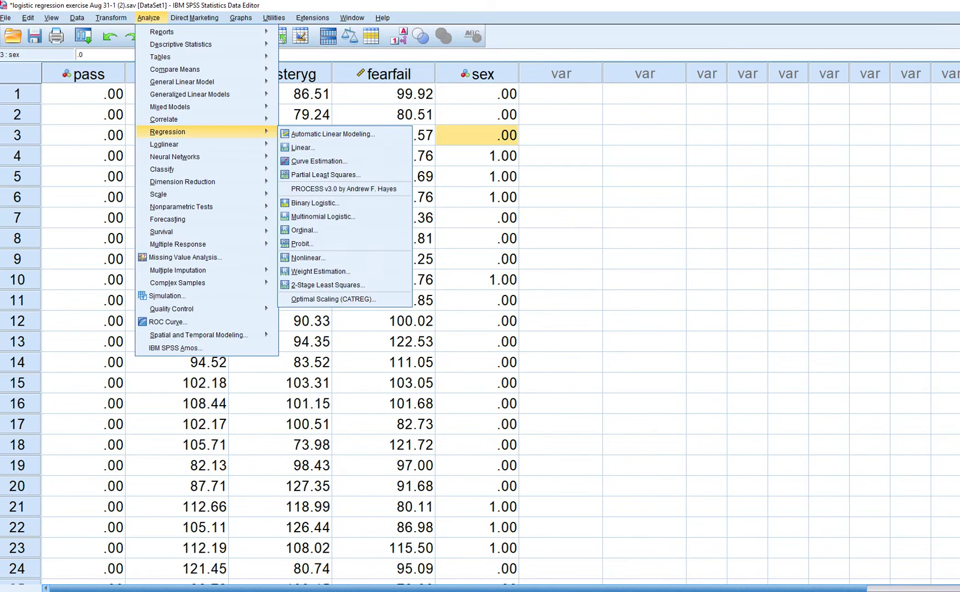
left_click(314, 203)
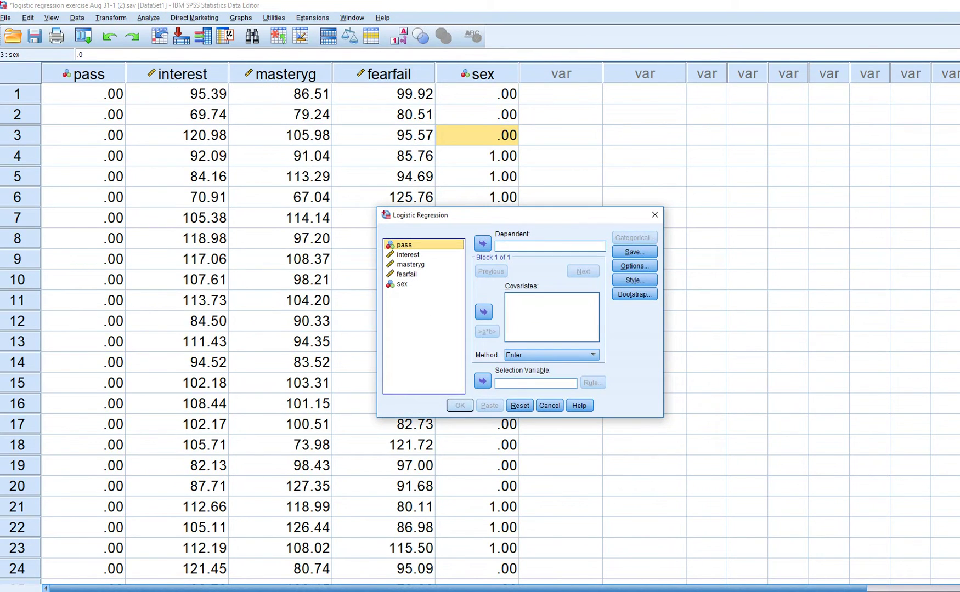
left_click(482, 243)
left_click(407, 245)
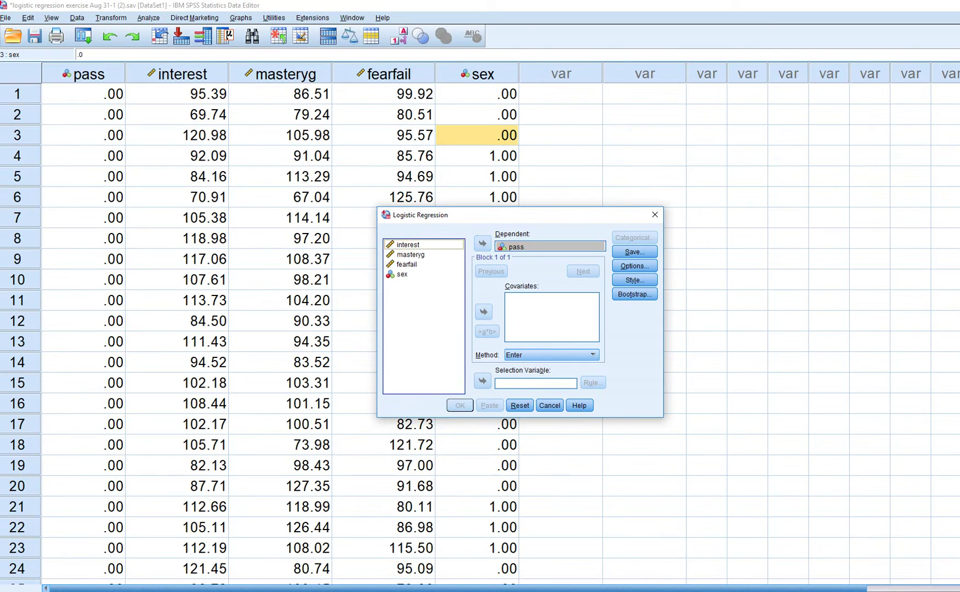
left_click(402, 274, "shift")
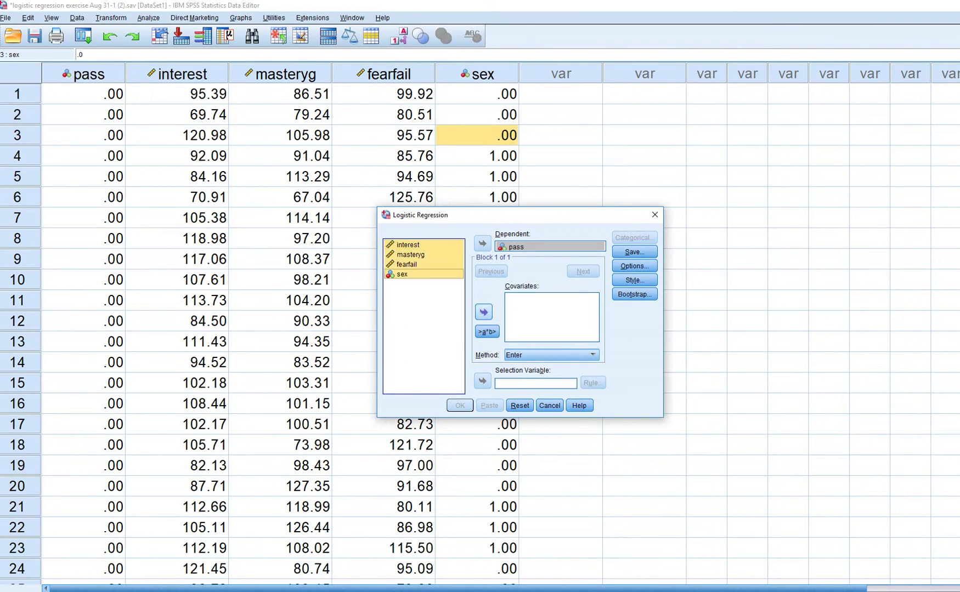
left_click(483, 312)
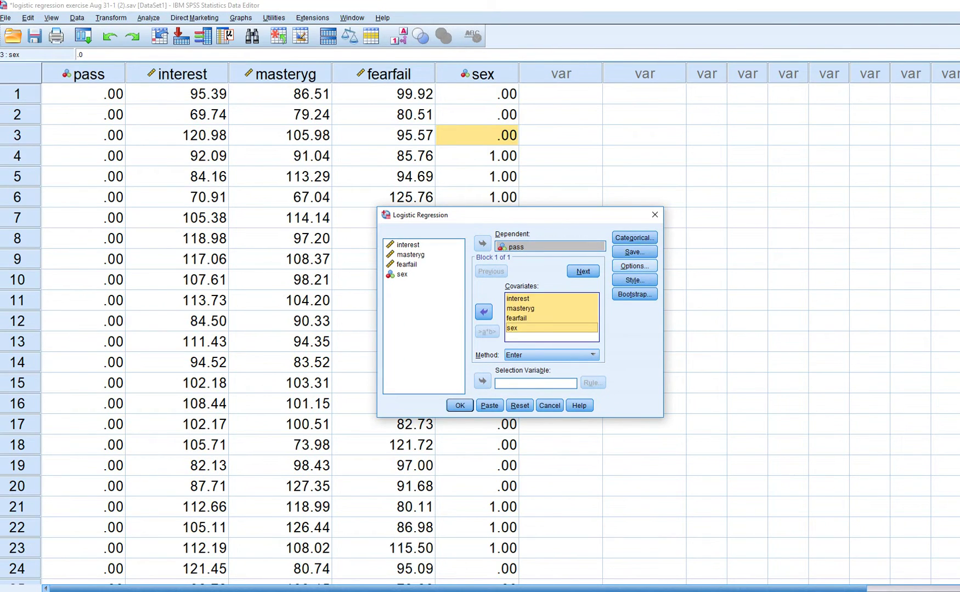
Step: Include the Hosmer-Lemeshow goodness-of-fit test and the 95% CI for exp(B) in the regression options
left_click(634, 266)
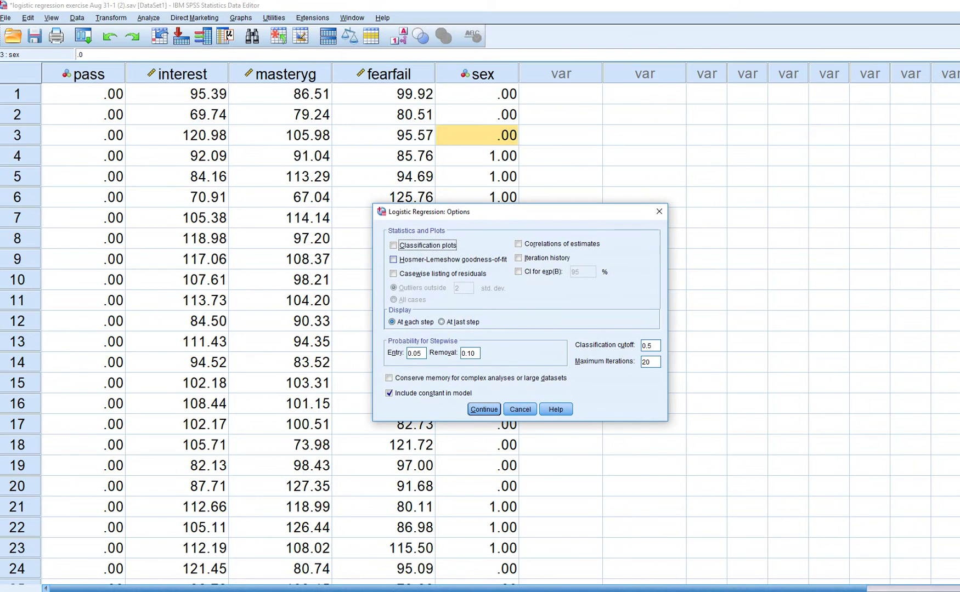
left_click(393, 260)
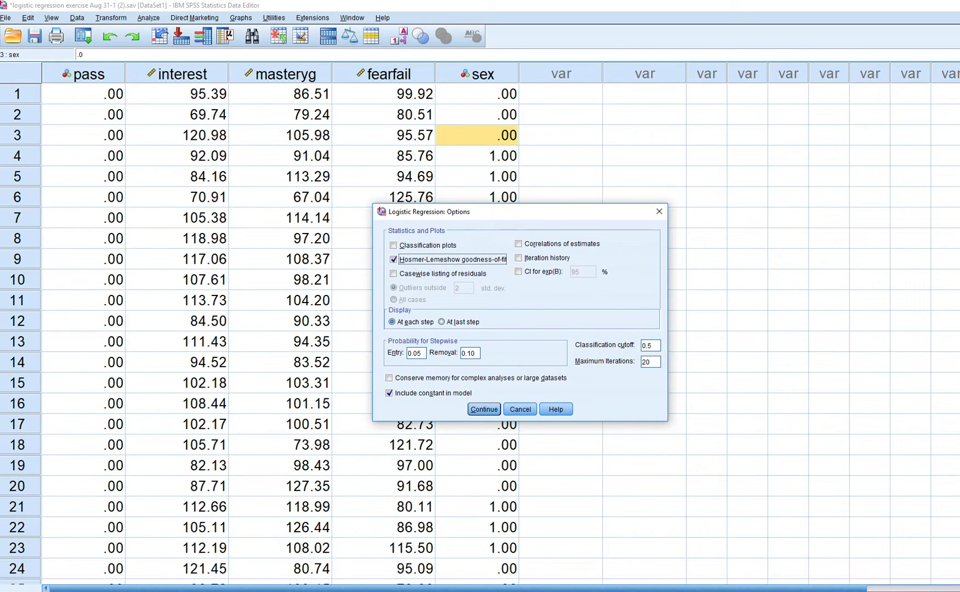
left_click(518, 272)
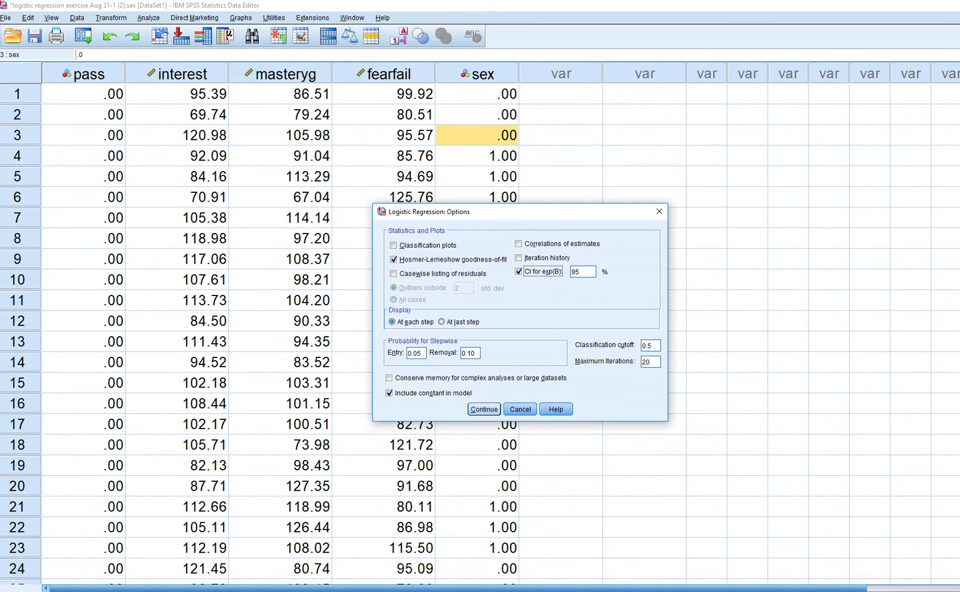
left_click(484, 409)
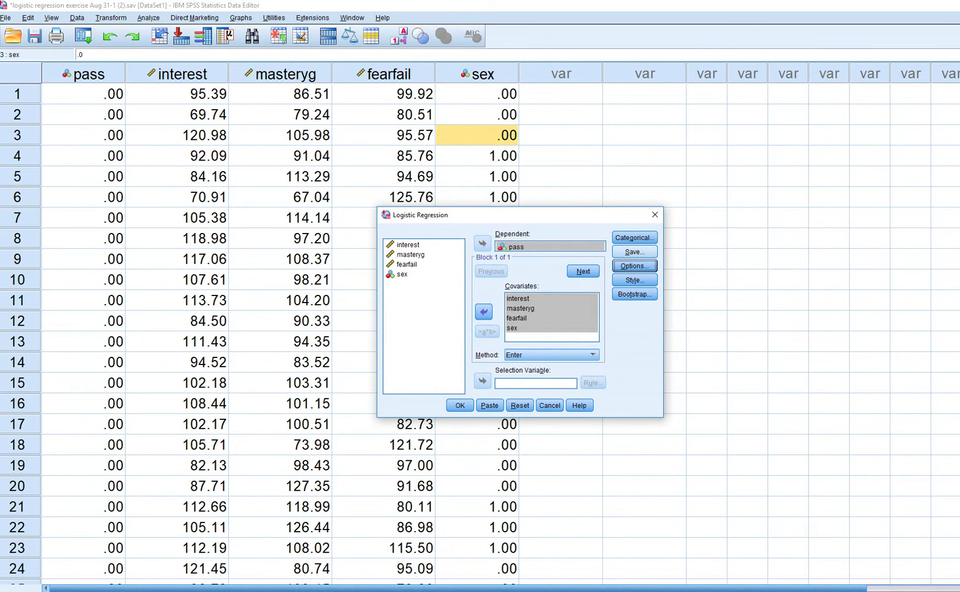
Step: Save the predicted probabilities and group membership as new variables, and run the logistic regression
left_click(634, 251)
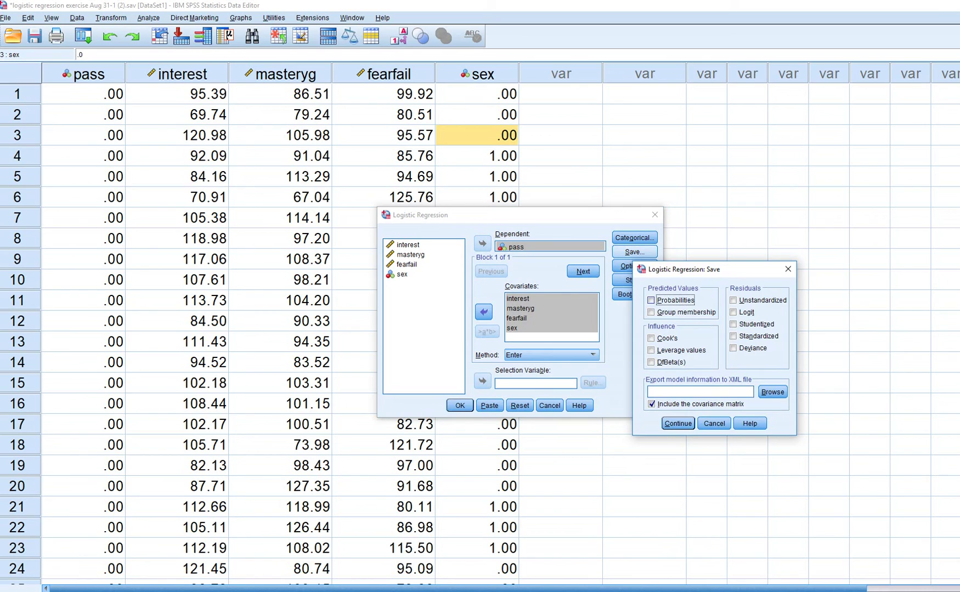
left_click(650, 300)
left_click(651, 312)
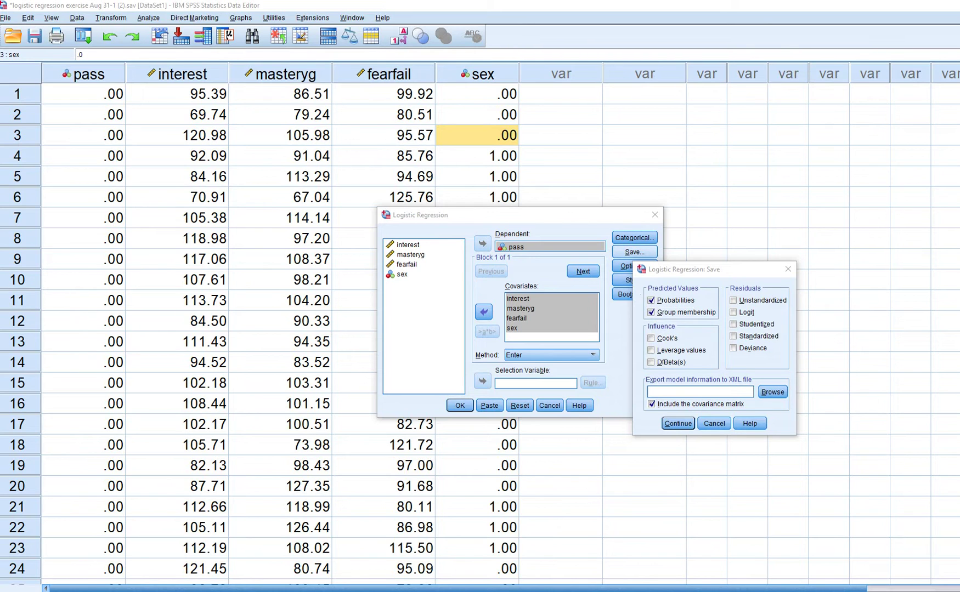
left_click(678, 424)
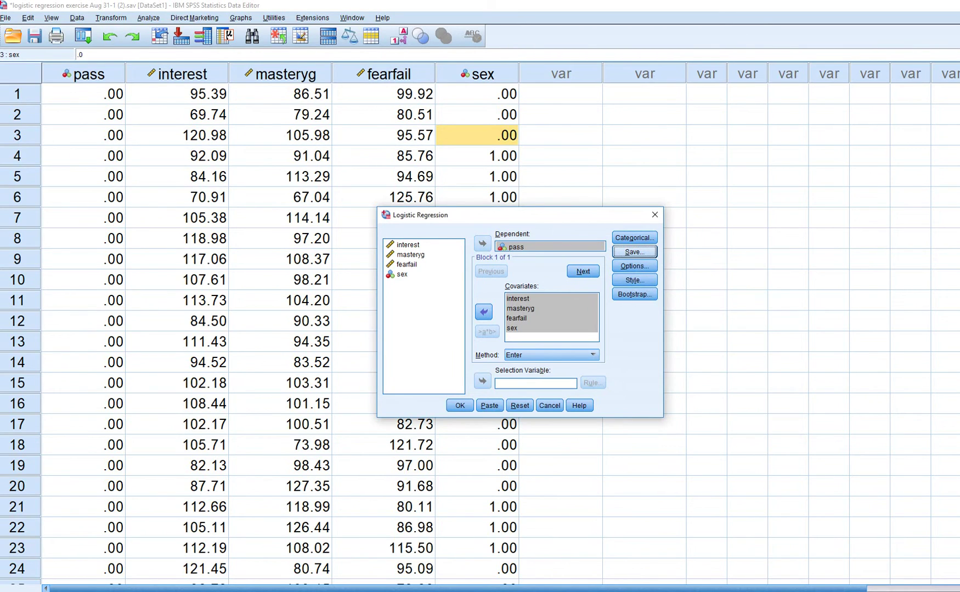
left_click(460, 406)
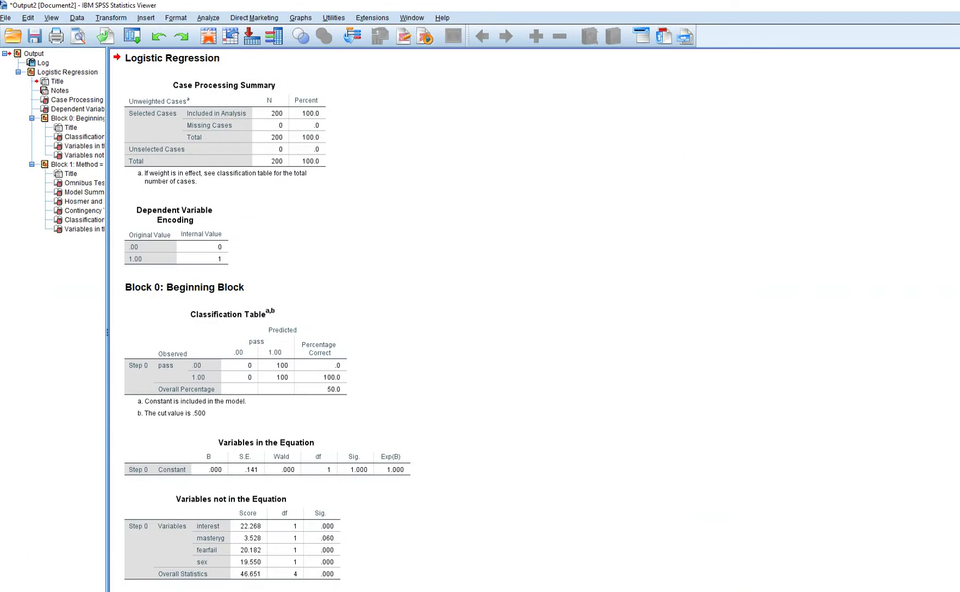
Step: Examine the Block 0 results in the output, marking the beginning block heading and its tables
scroll(263, 318, "down", 3)
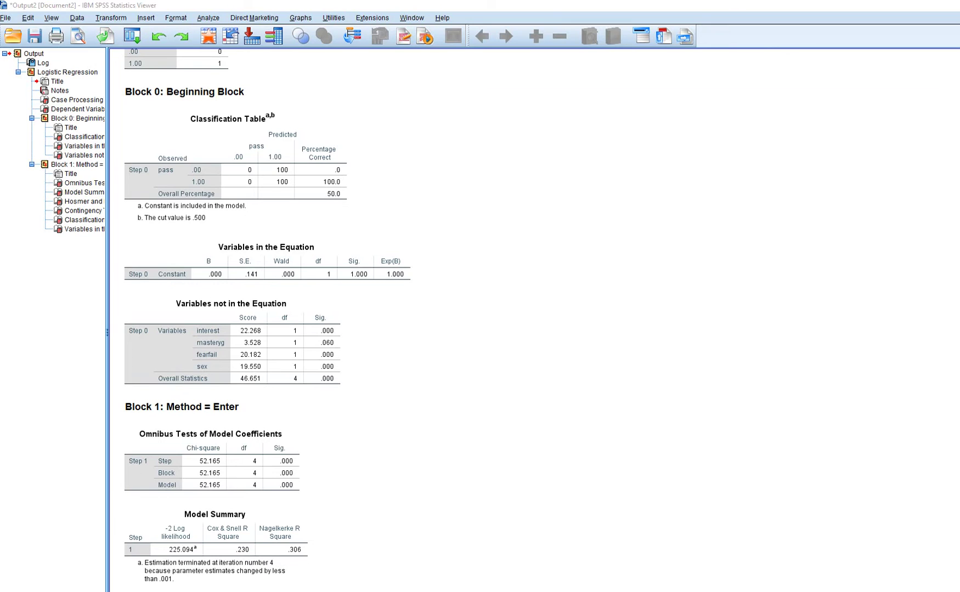
left_click_drag(140, 98, 188, 107)
left_click_drag(160, 289, 357, 308)
Step: Examine the Block 1 omnibus tests and outline the Model row with its chi-square, df and significance
scroll(384, 318, "down", 5)
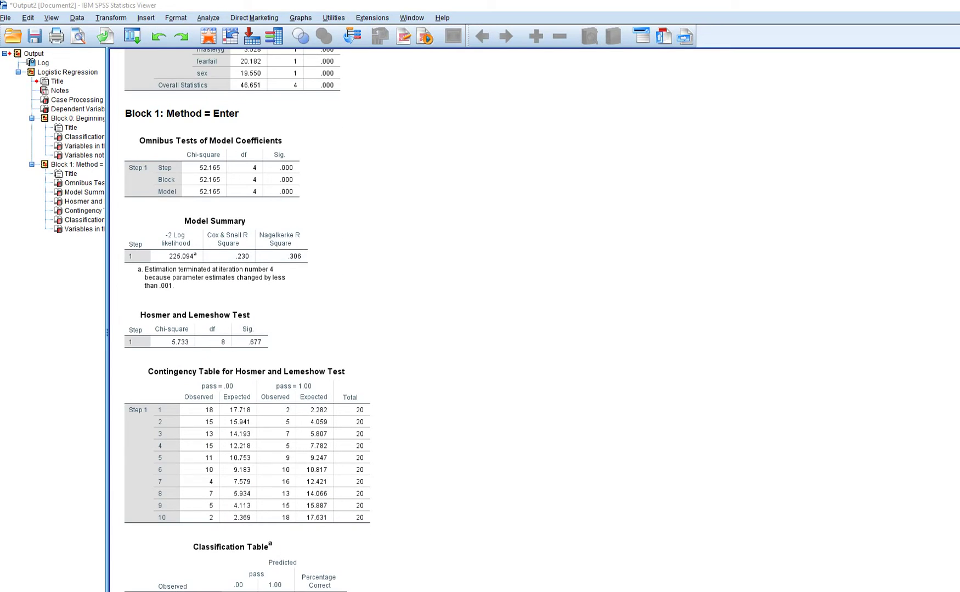
scroll(384, 319, "down", 1)
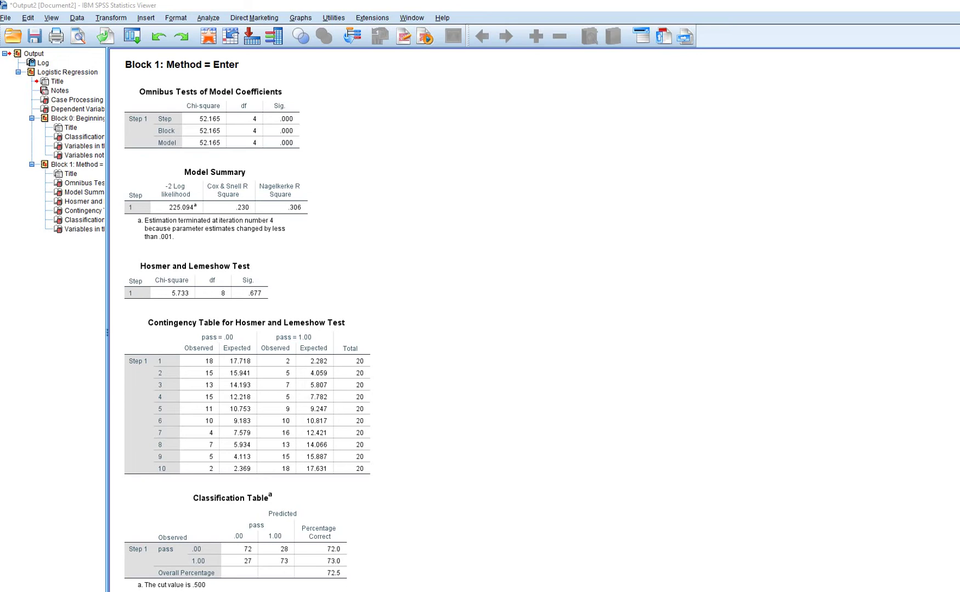
mouse_move(192, 148)
left_mouse_down()
mouse_move(302, 147)
mouse_move(179, 136)
mouse_move(181, 149)
mouse_move(199, 153)
left_mouse_up()
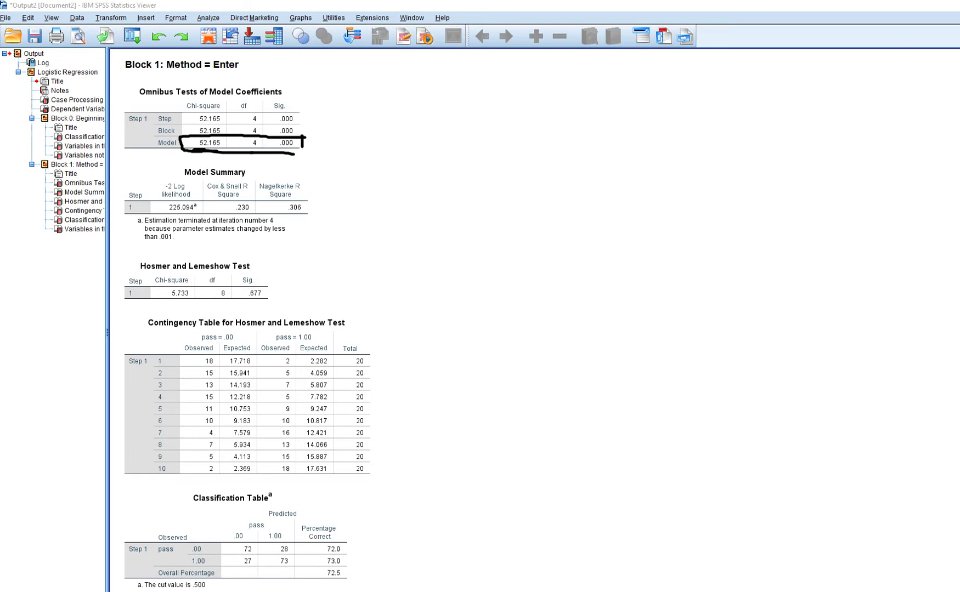
mouse_move(256, 153)
left_mouse_down()
mouse_move(300, 153)
mouse_move(332, 132)
left_mouse_up()
Step: Underline the Model Summary heading and pseudo R-square values, write "0 – 1" beside them, and outline the Nagelkerke R Square
left_click_drag(186, 178, 254, 177)
left_click_drag(224, 217, 302, 221)
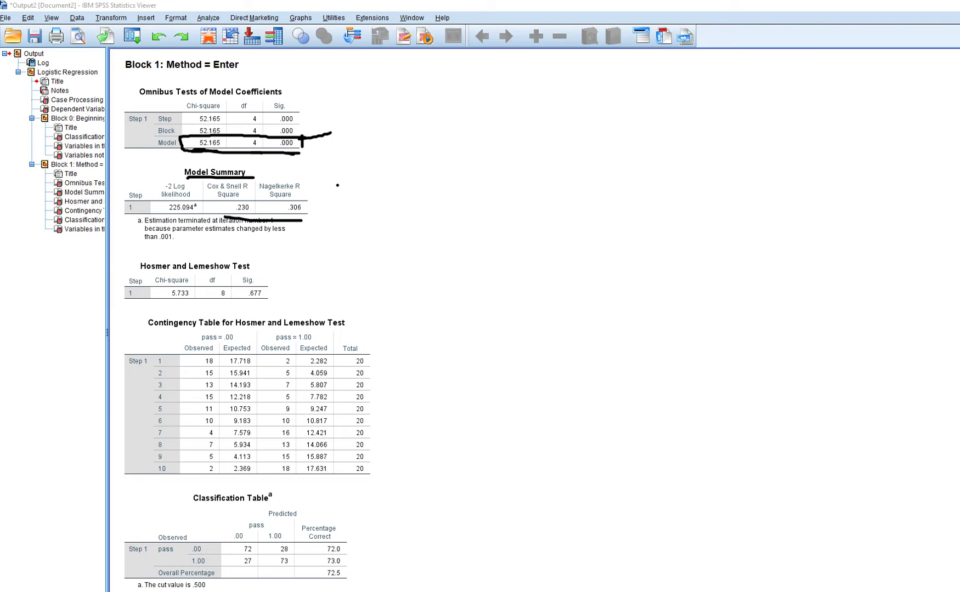
mouse_move(337, 185)
left_mouse_down()
mouse_move(353, 199)
mouse_move(353, 188)
mouse_move(381, 188)
left_mouse_up()
left_click_drag(393, 177, 394, 187)
left_click_drag(211, 199, 233, 198)
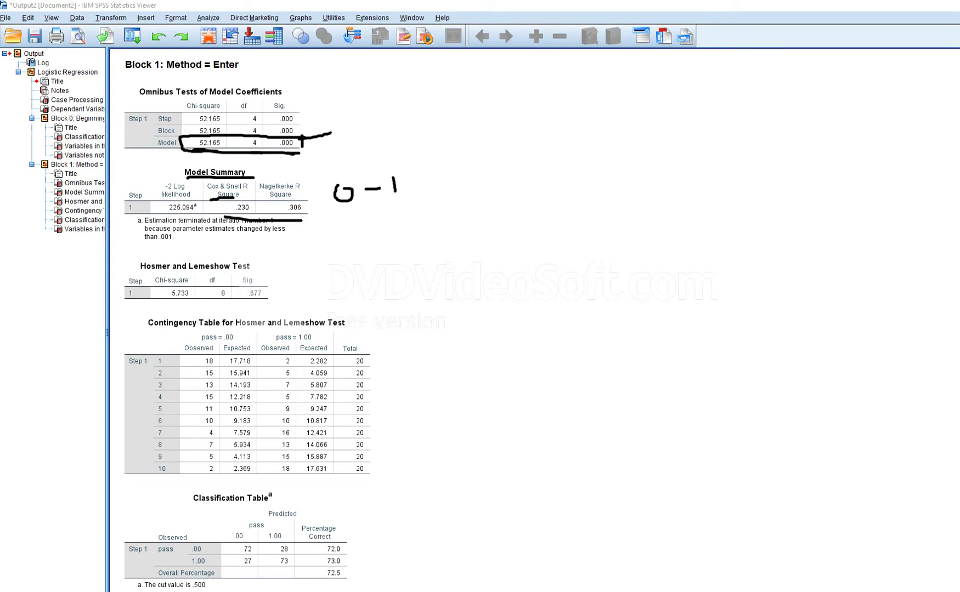
mouse_move(304, 175)
left_mouse_down()
mouse_move(264, 177)
mouse_move(257, 219)
mouse_move(316, 196)
mouse_move(301, 166)
left_mouse_up()
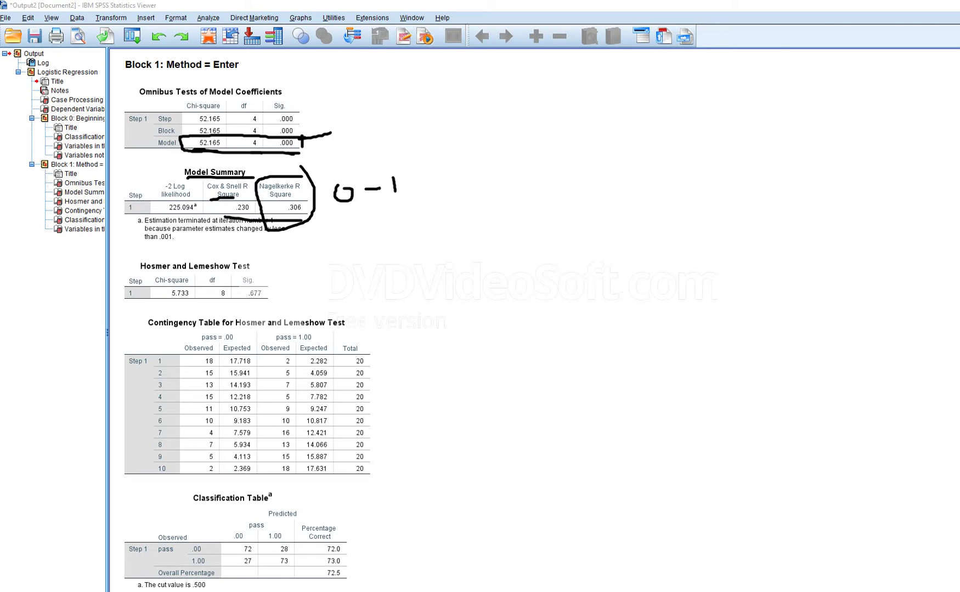
Step: Underline the Hosmer and Lemeshow heading and results, circle and label its significance as p, and check-mark the omnibus Model row
left_click_drag(189, 273, 254, 273)
left_click_drag(168, 302, 267, 301)
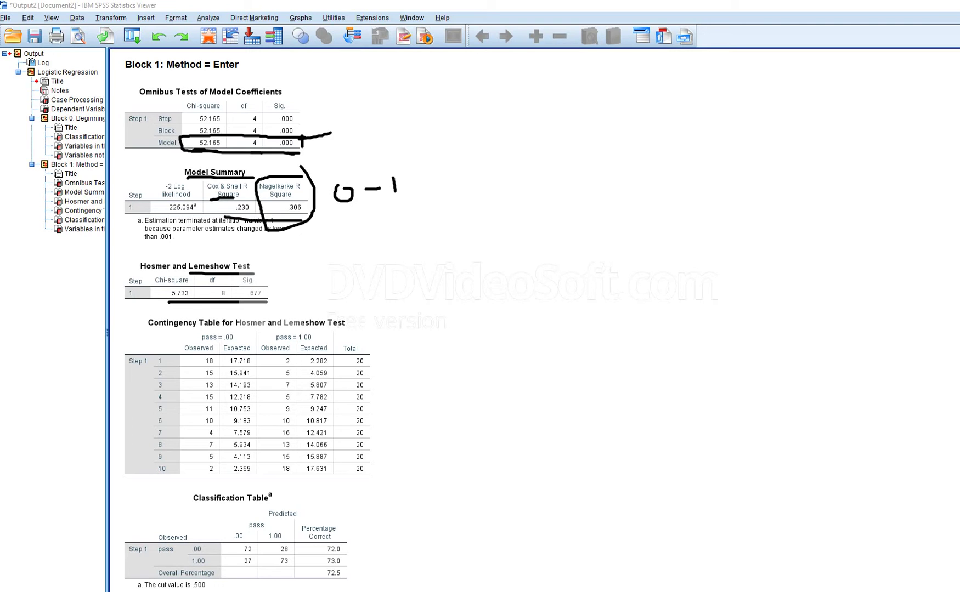
mouse_move(306, 129)
left_mouse_down()
mouse_move(320, 141)
mouse_move(346, 103)
left_mouse_up()
mouse_move(244, 300)
left_mouse_down()
mouse_move(268, 288)
mouse_move(240, 274)
mouse_move(241, 299)
mouse_move(255, 308)
left_mouse_up()
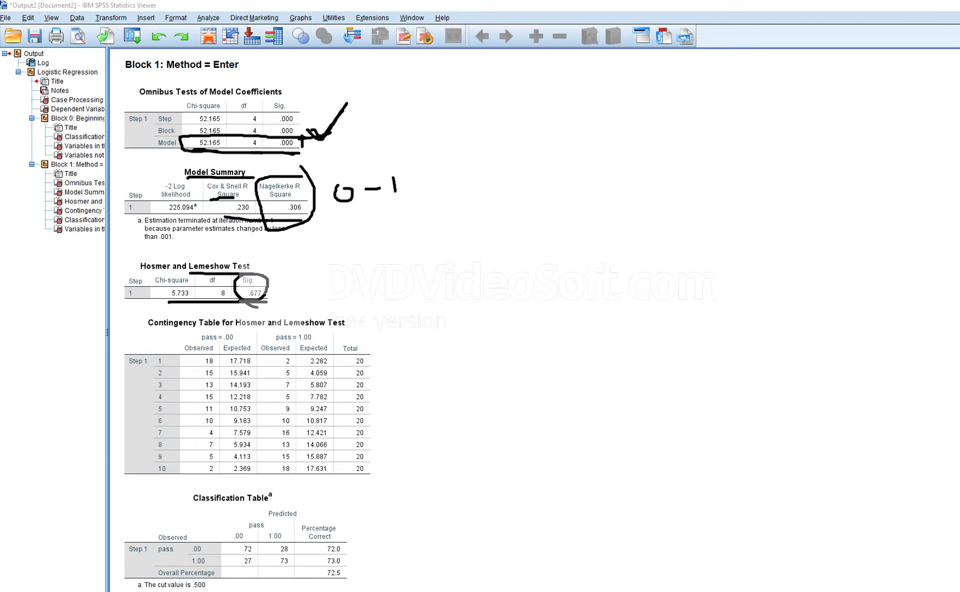
mouse_move(282, 289)
left_mouse_down()
mouse_move(282, 305)
mouse_move(290, 285)
mouse_move(296, 292)
mouse_move(281, 305)
mouse_move(264, 297)
mouse_move(271, 302)
left_mouse_up()
left_click_drag(146, 271, 190, 272)
Step: Add a dash beside the omnibus, Model Summary and Hosmer and Lemeshow tables, and clear all annotations
left_click_drag(383, 124, 422, 126)
left_click_drag(426, 174, 443, 177)
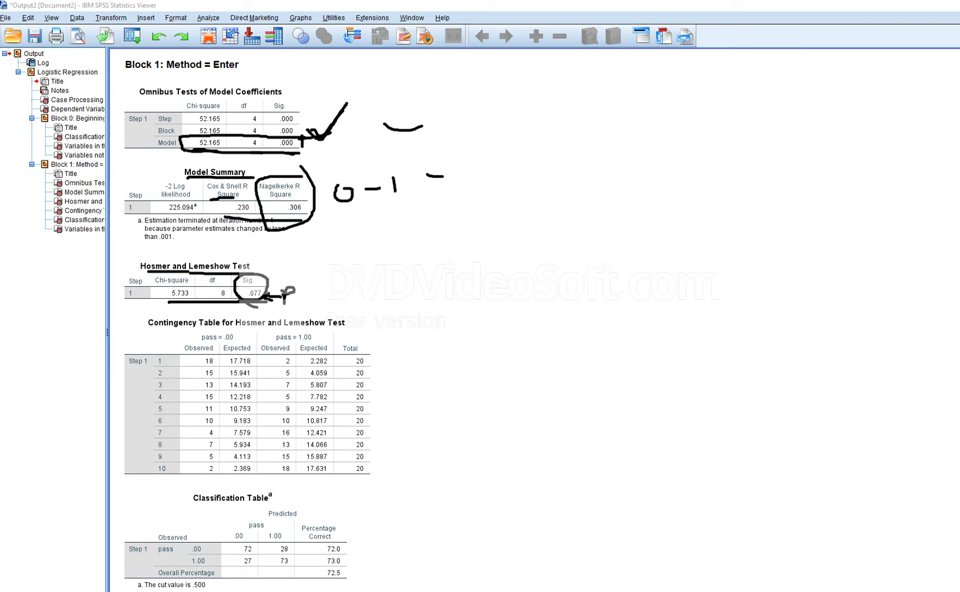
left_click_drag(312, 271, 333, 270)
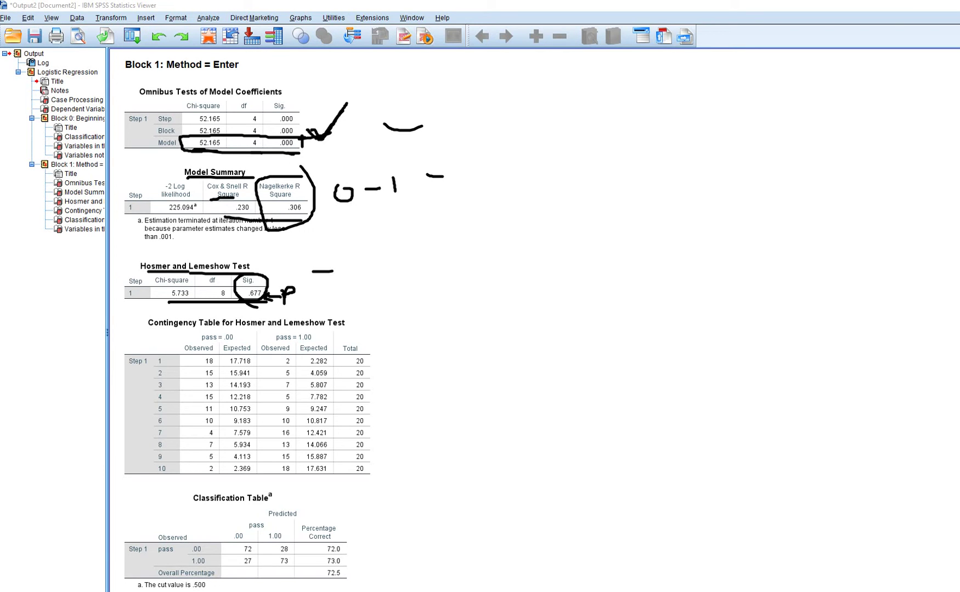
key("Escape")
Step: Underline the observed pass groups and their counts in the Block 1 classification table, and write 100 beside each row
scroll(384, 329, "down", 3)
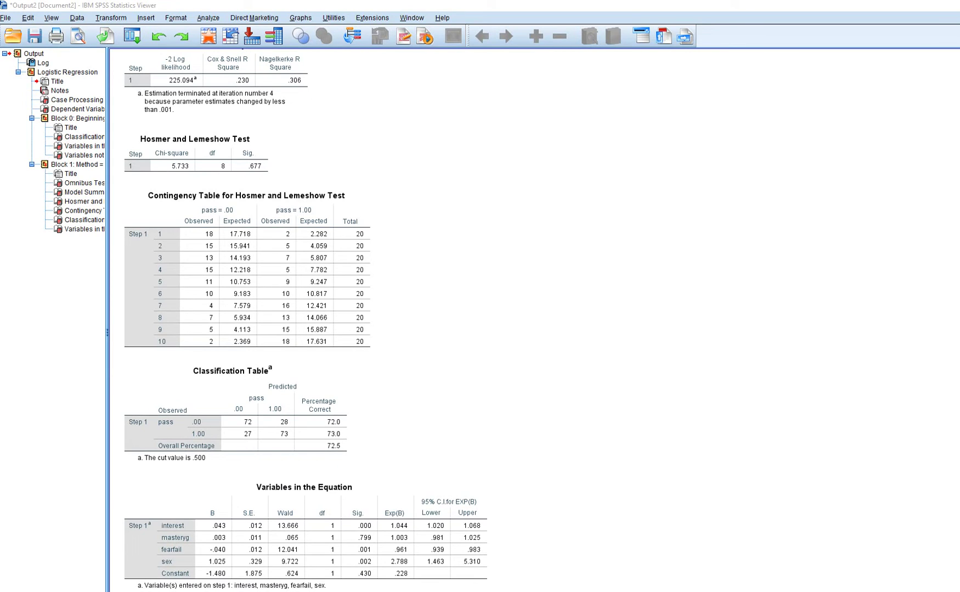
mouse_move(152, 426)
left_mouse_down()
mouse_move(207, 426)
mouse_move(186, 415)
mouse_move(206, 440)
left_mouse_up()
left_click_drag(240, 426, 290, 427)
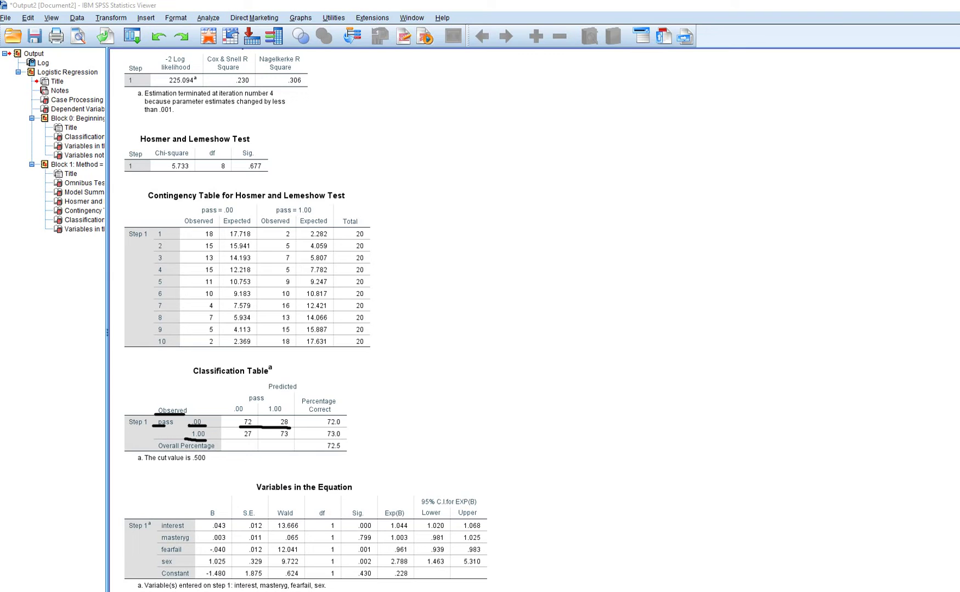
mouse_move(393, 412)
left_mouse_down()
mouse_move(396, 426)
mouse_move(403, 409)
mouse_move(422, 418)
mouse_move(418, 409)
left_mouse_up()
left_click_drag(241, 440, 303, 440)
mouse_move(403, 431)
left_mouse_down()
mouse_move(404, 442)
mouse_move(445, 432)
mouse_move(443, 419)
left_mouse_up()
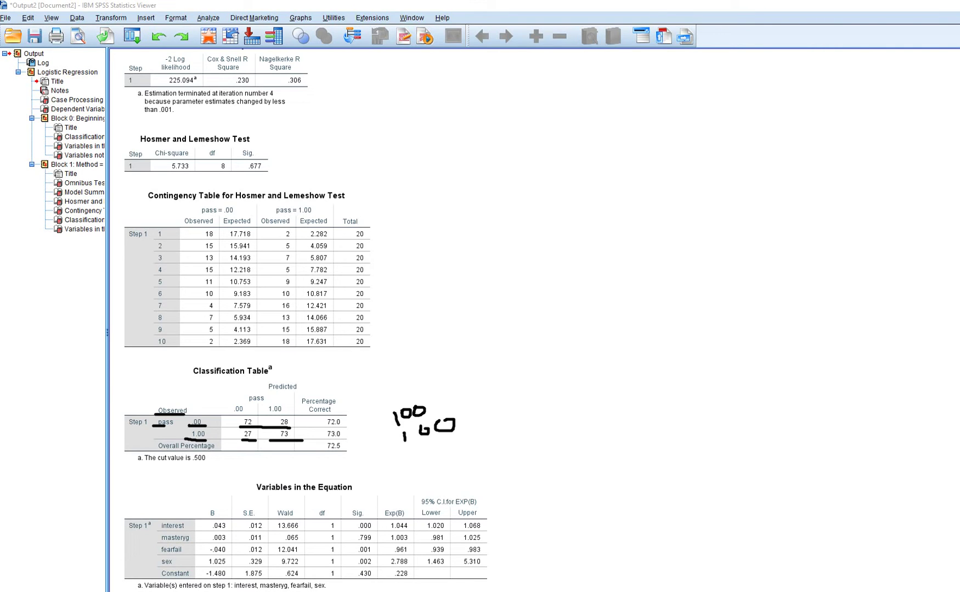
Step: Underline the Predicted heading and the failing group's percentage correct, and circle the correctly classified counts in the classification table
left_click_drag(264, 392, 299, 392)
mouse_move(252, 415)
left_mouse_down()
mouse_move(236, 420)
mouse_move(246, 430)
mouse_move(256, 415)
left_mouse_up()
left_click_drag(318, 426, 346, 428)
mouse_move(273, 434)
left_mouse_down()
mouse_move(295, 433)
mouse_move(280, 426)
mouse_move(270, 436)
left_mouse_up()
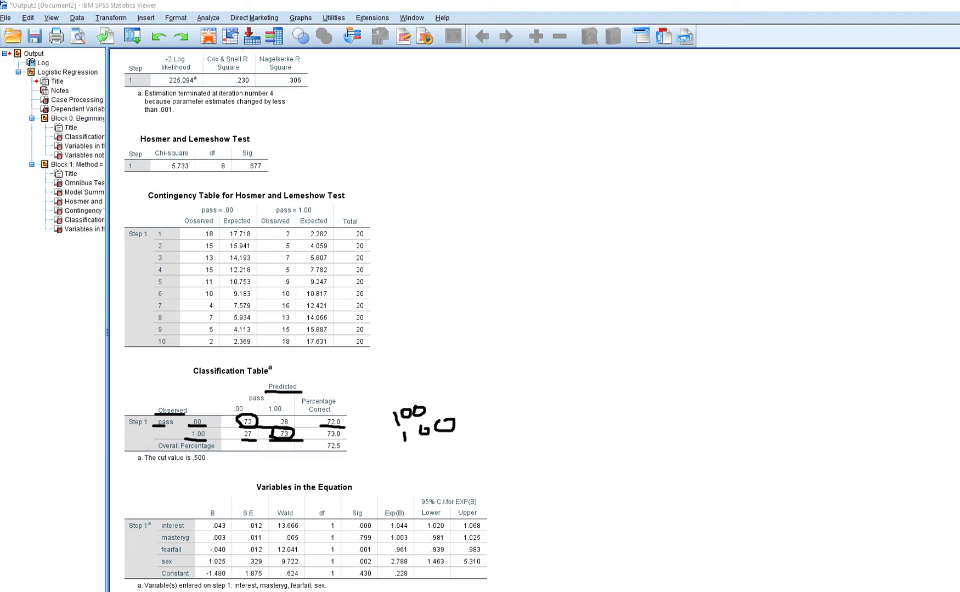
Step: Underline the passing group's percentage correct, circle the misclassified counts and overall percentage in the classification table, and clear all annotations
left_click_drag(324, 438, 347, 440)
mouse_move(255, 413)
left_mouse_down()
mouse_move(264, 404)
mouse_move(303, 428)
mouse_move(275, 425)
mouse_move(294, 425)
mouse_move(292, 412)
mouse_move(239, 433)
mouse_move(256, 439)
left_mouse_up()
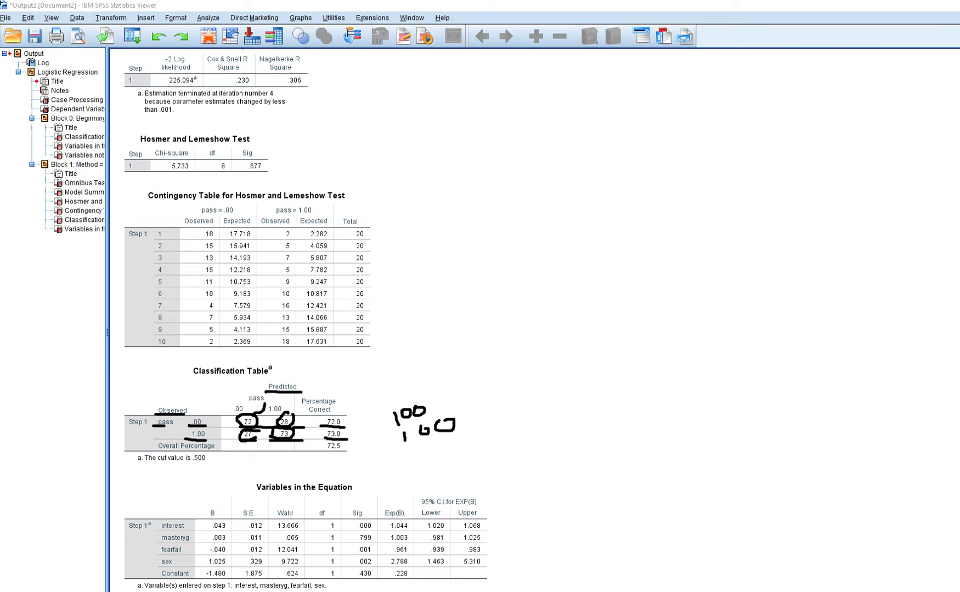
left_click_drag(402, 443, 454, 437)
mouse_move(341, 457)
left_mouse_down()
mouse_move(347, 443)
mouse_move(312, 436)
mouse_move(332, 456)
left_mouse_up()
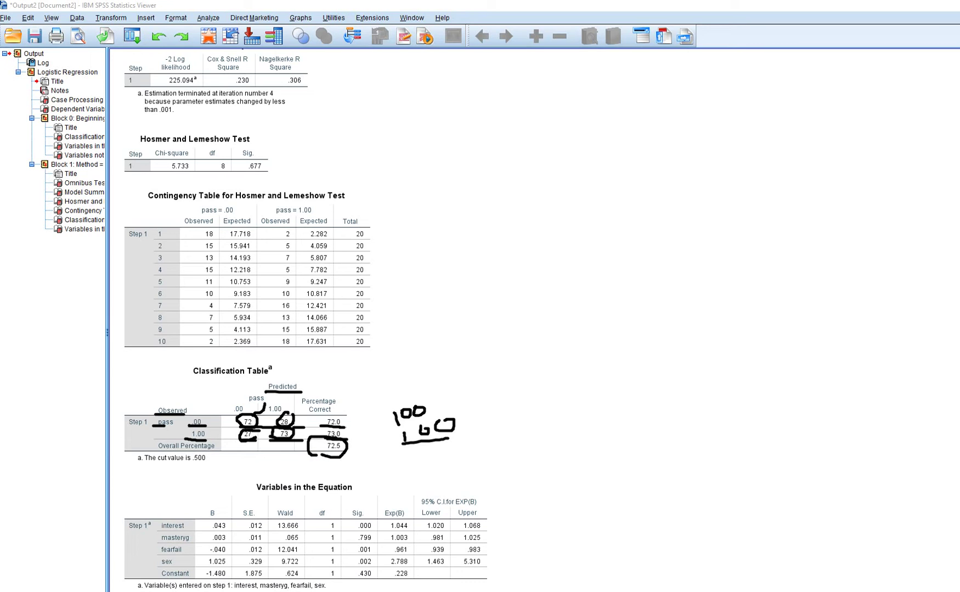
key("Escape")
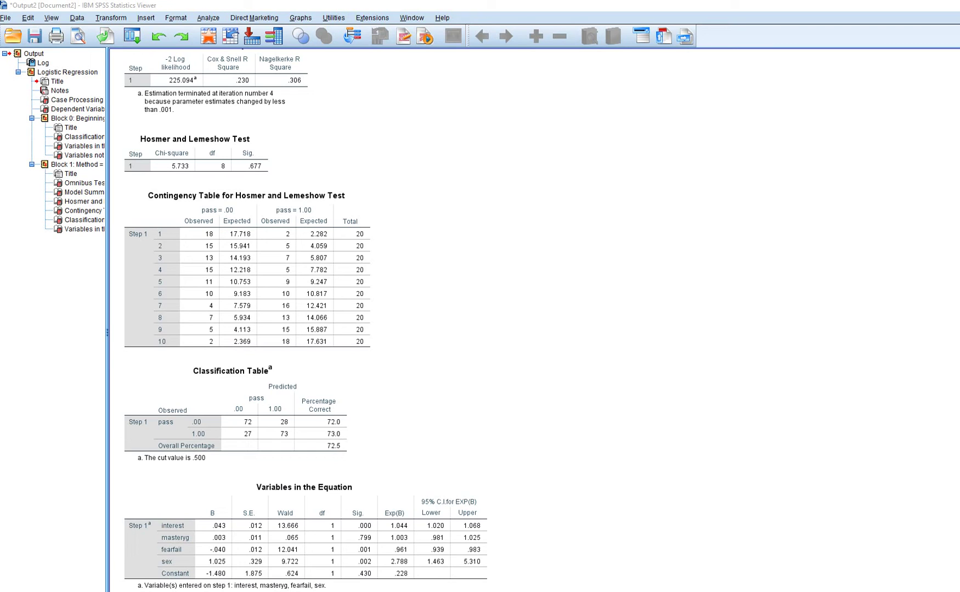
Step: Underline the Variables in the Equation heading, check-mark the B column, and mark interest with a plus and fearfail with a minus
left_click_drag(272, 492, 373, 493)
left_click_drag(217, 503, 234, 486)
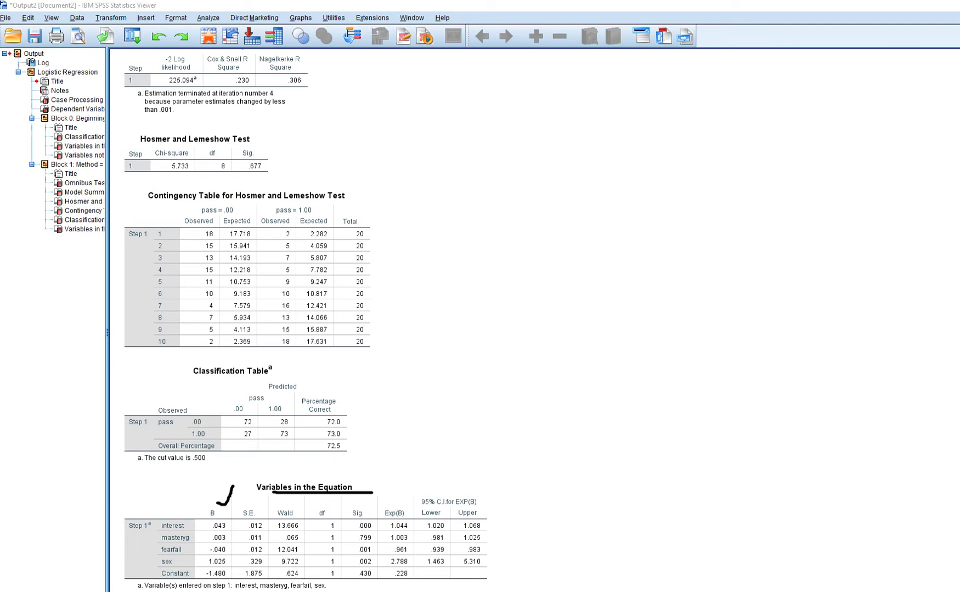
mouse_move(211, 531)
left_mouse_down()
mouse_move(225, 530)
mouse_move(220, 543)
mouse_move(229, 542)
left_mouse_up()
mouse_move(196, 519)
left_mouse_down()
mouse_move(196, 532)
mouse_move(202, 525)
mouse_move(184, 528)
left_mouse_up()
mouse_move(186, 548)
left_mouse_down()
mouse_move(196, 547)
mouse_move(165, 555)
mouse_move(176, 553)
left_mouse_up()
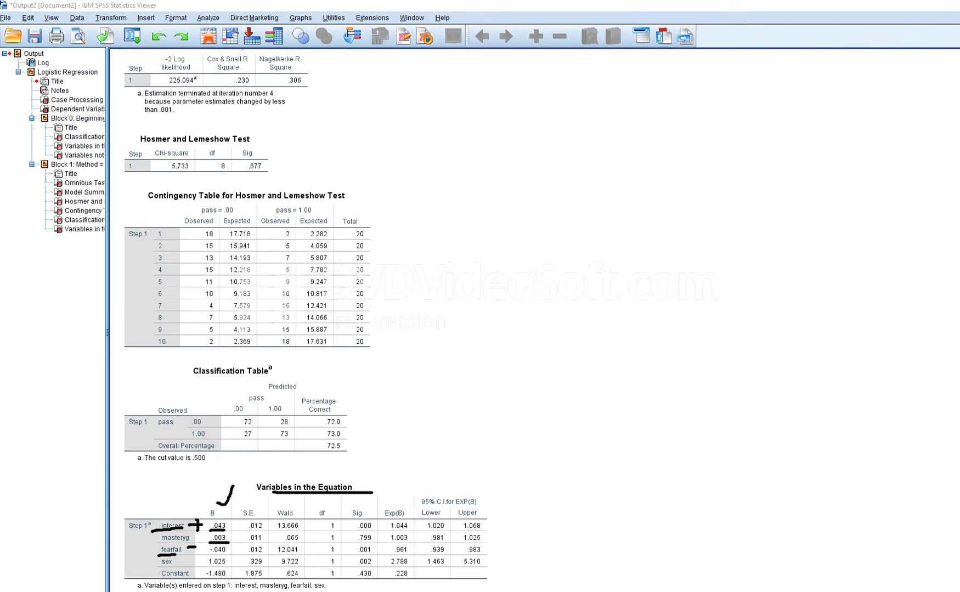
Step: Underline the significance values of all four predictors, the masteryg and sex labels, and the B coefficient for sex
left_click_drag(351, 530, 376, 528)
left_click_drag(351, 543, 373, 541)
left_click_drag(156, 540, 190, 538)
left_click_drag(353, 550, 376, 556)
left_click_drag(155, 570, 177, 567)
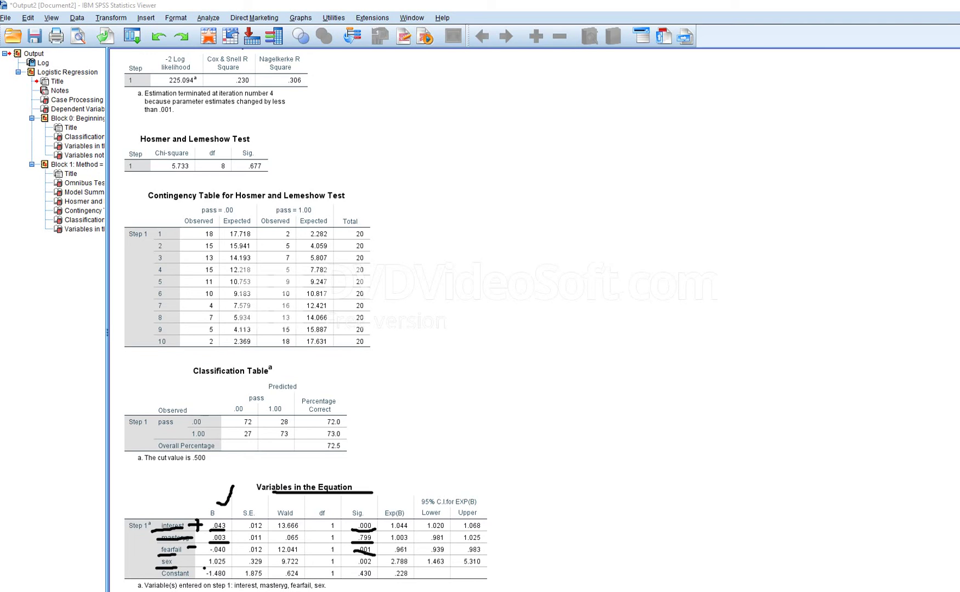
left_click_drag(204, 568, 248, 568)
left_click_drag(351, 567, 374, 566)
Step: Check-mark the Exp(B) column and write 1 and a circled >1 linked to b+ above the coefficients table
left_click_drag(396, 502, 409, 485)
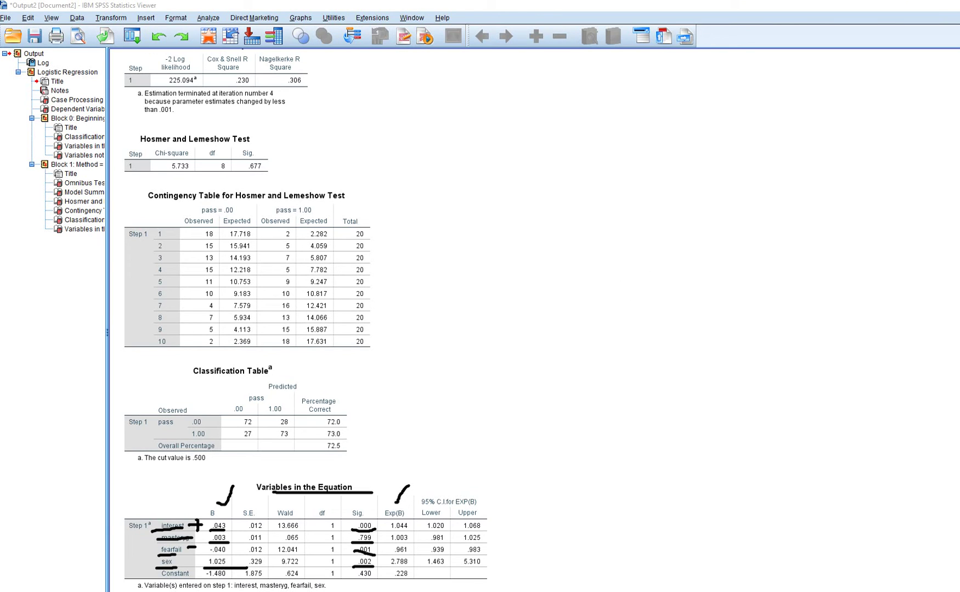
left_click_drag(437, 443, 438, 456)
left_click_drag(469, 432, 499, 446)
mouse_move(505, 414)
left_mouse_down()
mouse_move(473, 417)
mouse_move(502, 454)
mouse_move(500, 418)
mouse_move(587, 371)
left_mouse_up()
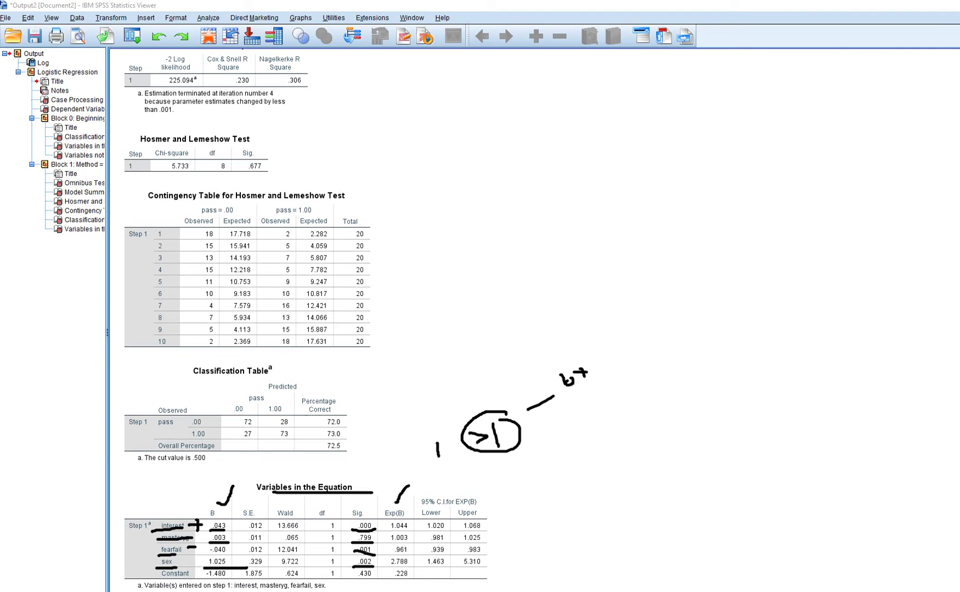
Step: Circle the B and Exp(B) values for interest and fearfail, write <1 beside the 1, and underline interest again
mouse_move(204, 527)
left_mouse_down()
mouse_move(218, 533)
mouse_move(228, 515)
mouse_move(210, 525)
left_mouse_up()
mouse_move(383, 532)
left_mouse_down()
mouse_move(420, 525)
mouse_move(384, 516)
mouse_move(376, 531)
left_mouse_up()
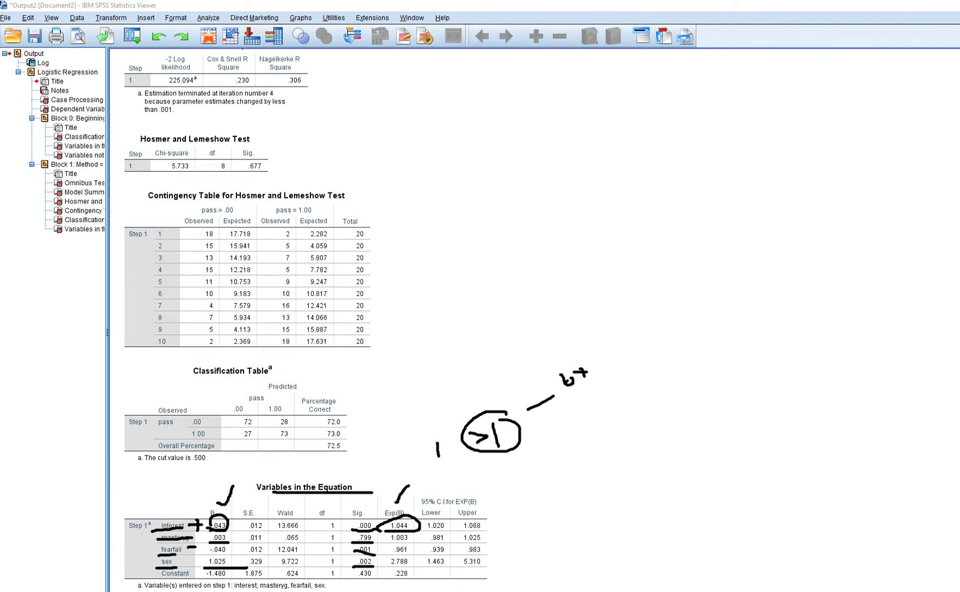
mouse_move(414, 431)
left_mouse_down()
mouse_move(412, 441)
mouse_move(423, 433)
left_mouse_up()
mouse_move(393, 554)
left_mouse_down()
mouse_move(412, 557)
mouse_move(405, 542)
mouse_move(389, 554)
left_mouse_up()
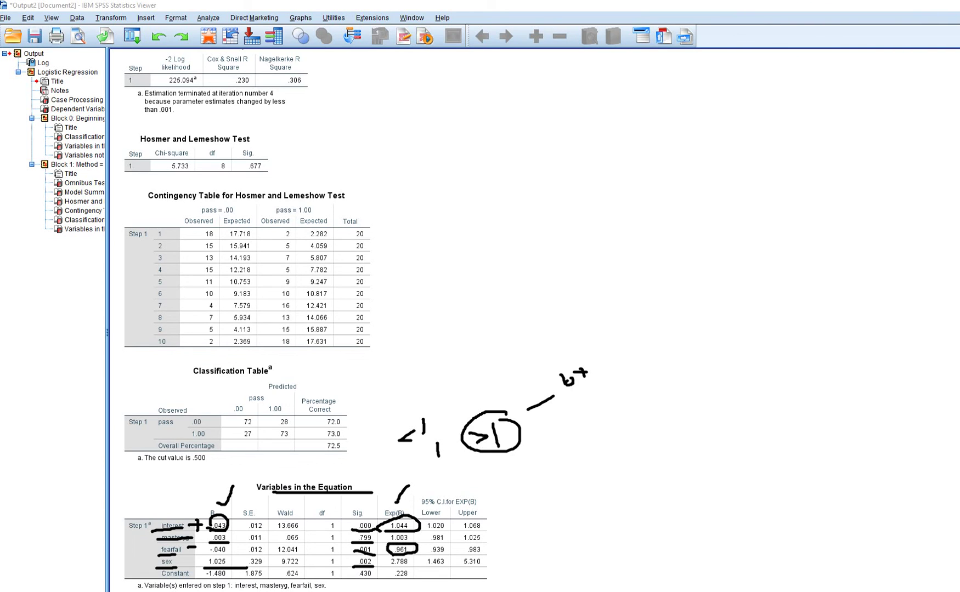
mouse_move(205, 553)
left_mouse_down()
mouse_move(232, 557)
mouse_move(225, 544)
mouse_move(204, 551)
mouse_move(212, 557)
left_mouse_up()
left_click_drag(155, 535, 182, 531)
mouse_move(379, 530)
left_mouse_down()
mouse_move(419, 527)
mouse_move(394, 515)
mouse_move(384, 527)
left_mouse_up()
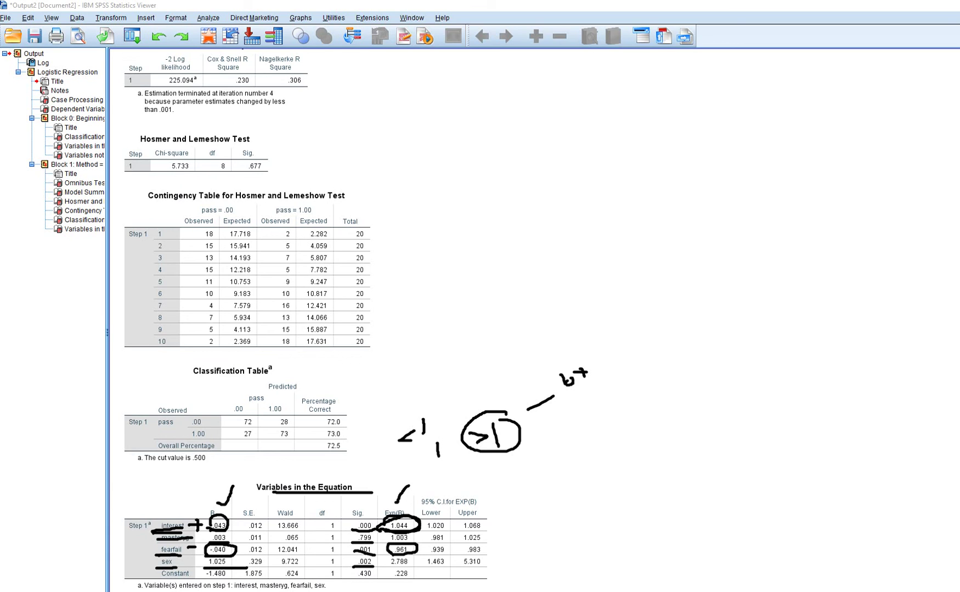
Step: Underline the 95% C.I. for EXP(B) heading and write the hypotheses H0: B = 0 versus ≠ 0 and H0: OR = 1 versus H1: ≠ 1
left_click_drag(431, 507, 478, 507)
mouse_move(210, 505)
left_mouse_down()
mouse_move(214, 467)
mouse_move(268, 453)
left_mouse_up()
left_click_drag(263, 457, 283, 450)
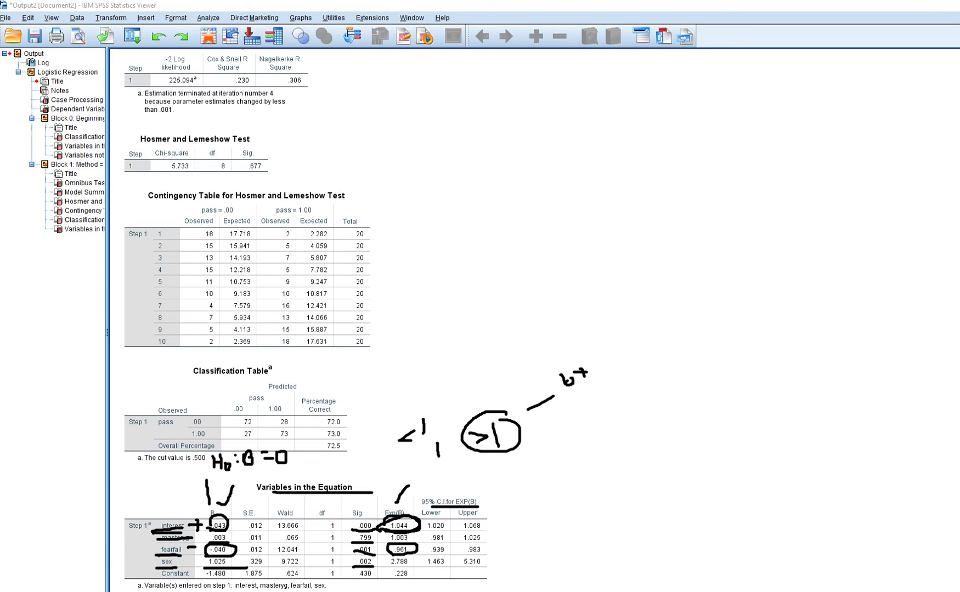
mouse_move(257, 472)
left_mouse_down()
mouse_move(298, 474)
mouse_move(283, 480)
left_mouse_up()
mouse_move(542, 459)
left_mouse_down()
mouse_move(542, 477)
mouse_move(547, 460)
mouse_move(565, 470)
mouse_move(557, 462)
mouse_move(605, 443)
mouse_move(620, 452)
mouse_move(638, 445)
mouse_move(642, 458)
left_mouse_up()
left_click(582, 475)
mouse_move(553, 481)
left_mouse_down()
mouse_move(552, 497)
mouse_move(619, 475)
mouse_move(604, 492)
mouse_move(621, 485)
left_mouse_up()
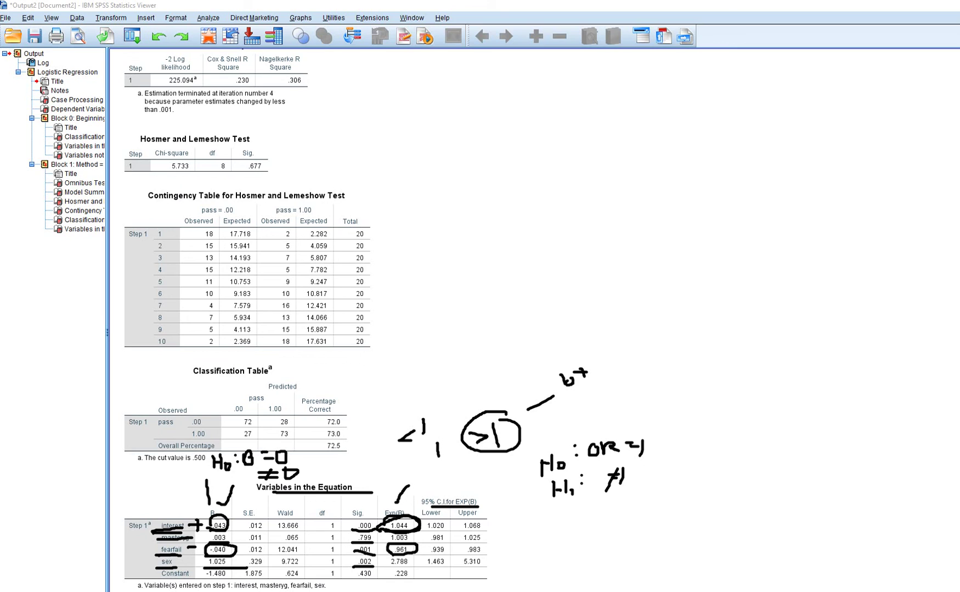
Step: Underline the confidence limits for interest, fearfail and sex, circle those for masteryg, and clear all annotations
left_click_drag(426, 531, 496, 531)
mouse_move(430, 554)
left_mouse_down()
mouse_move(478, 551)
mouse_move(488, 569)
left_mouse_up()
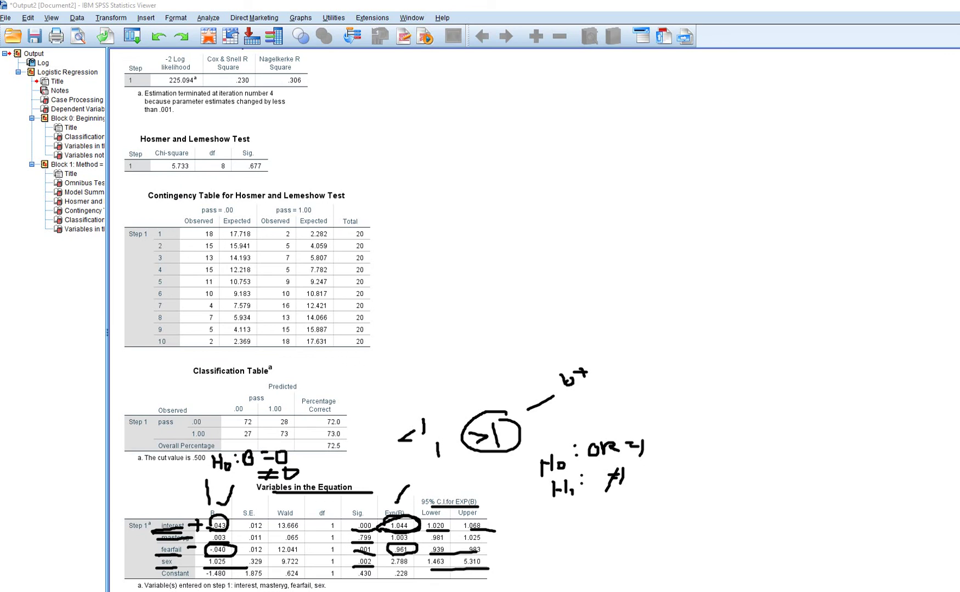
mouse_move(425, 544)
left_mouse_down()
mouse_move(485, 544)
mouse_move(476, 532)
mouse_move(421, 540)
mouse_move(436, 546)
left_mouse_up()
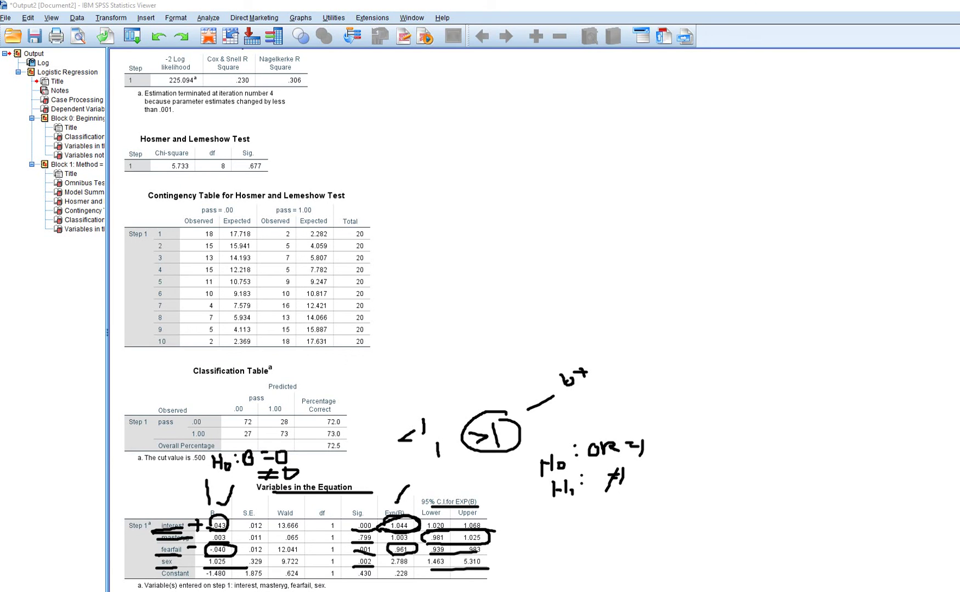
key("Escape")
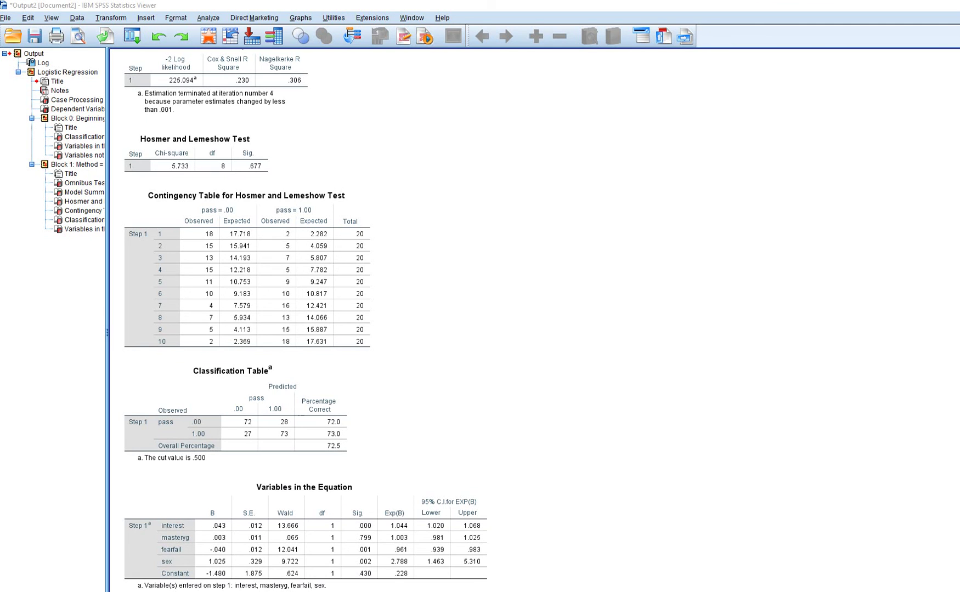
Step: Switch to the Data Editor and underline the PRE_1 and PGR_1 headings and the predicted groups of cases 8 and 5
mouse_move(359, 591)
left_click(296, 575)
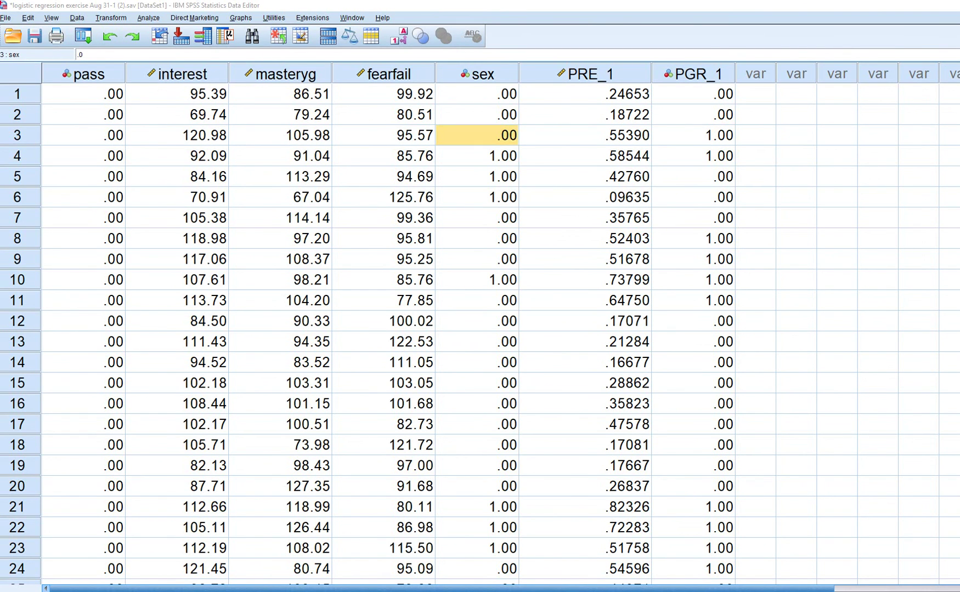
left_click_drag(562, 85, 609, 80)
left_click_drag(672, 81, 730, 81)
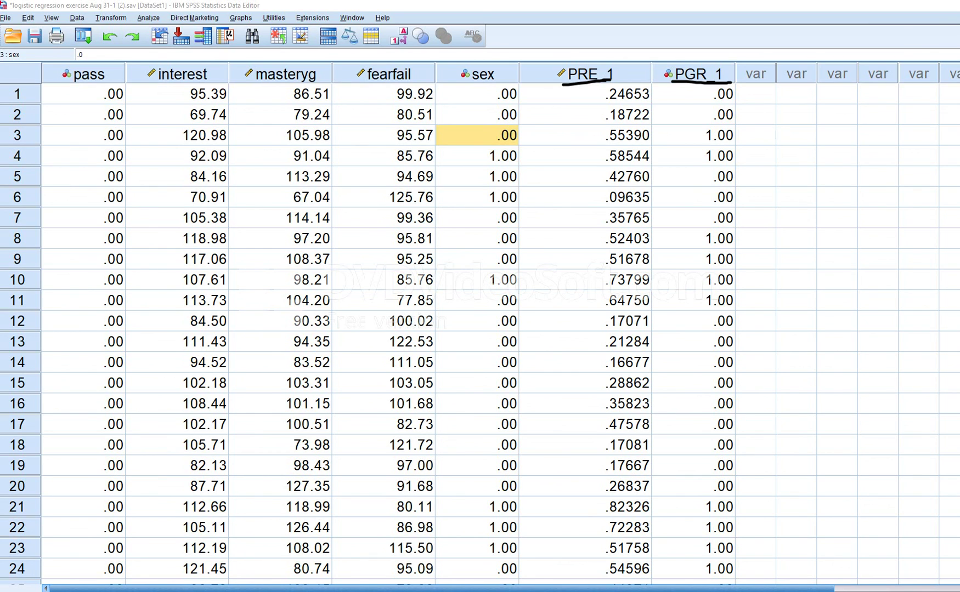
left_click_drag(713, 249, 739, 249)
left_click_drag(720, 186, 732, 185)
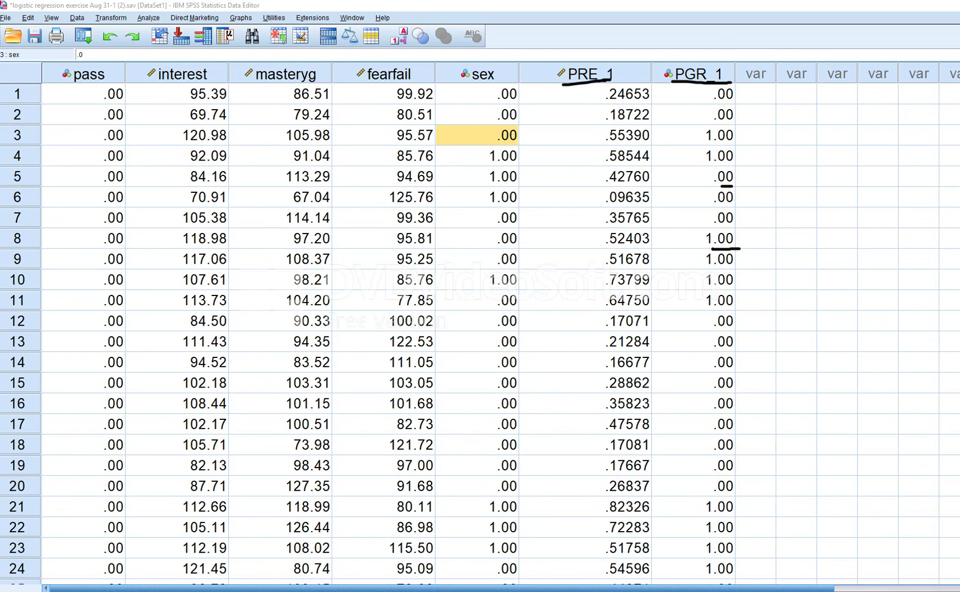